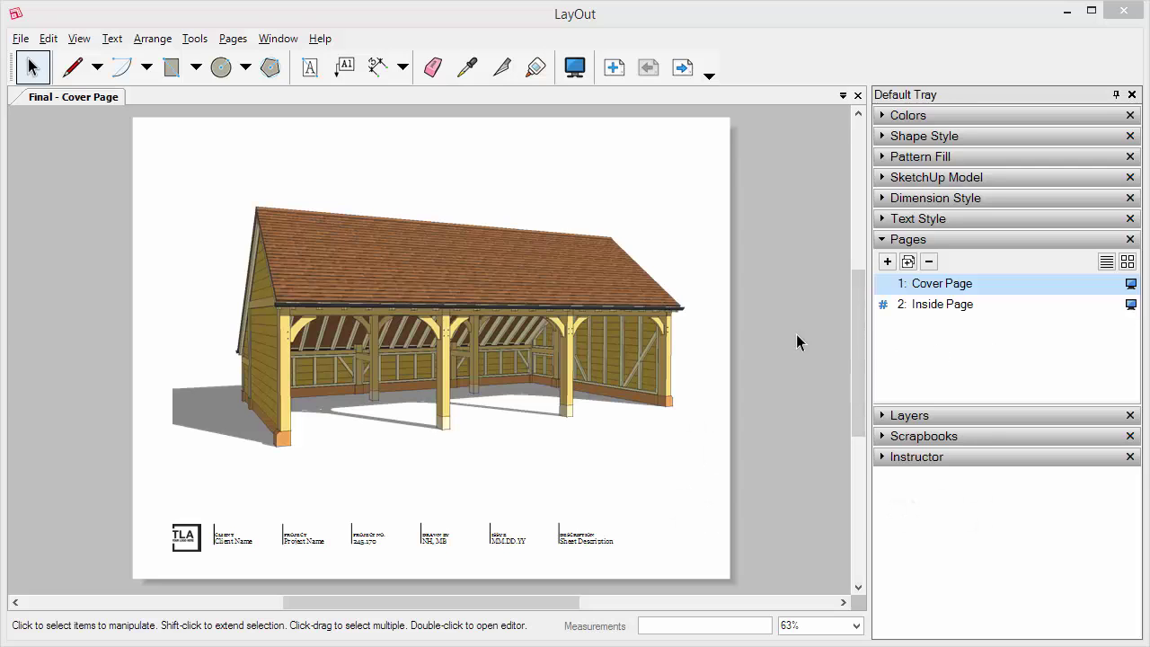
Switch to the Inside Page and show SketchUp Model settings for an elevation viewport
click(977, 304)
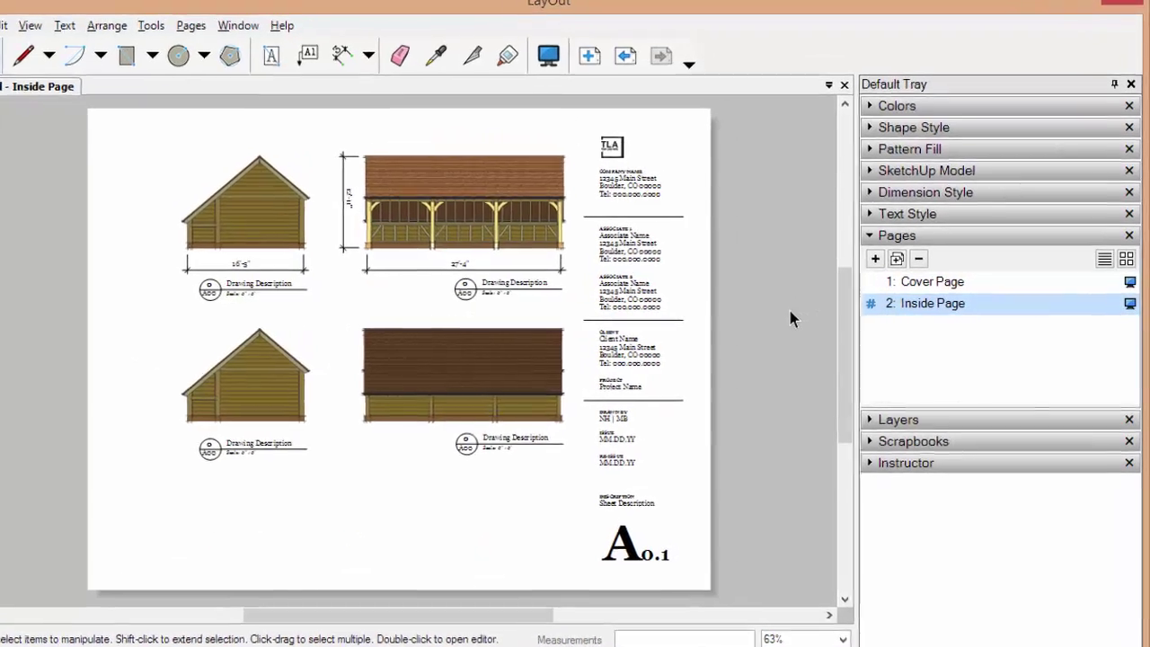
click(941, 179)
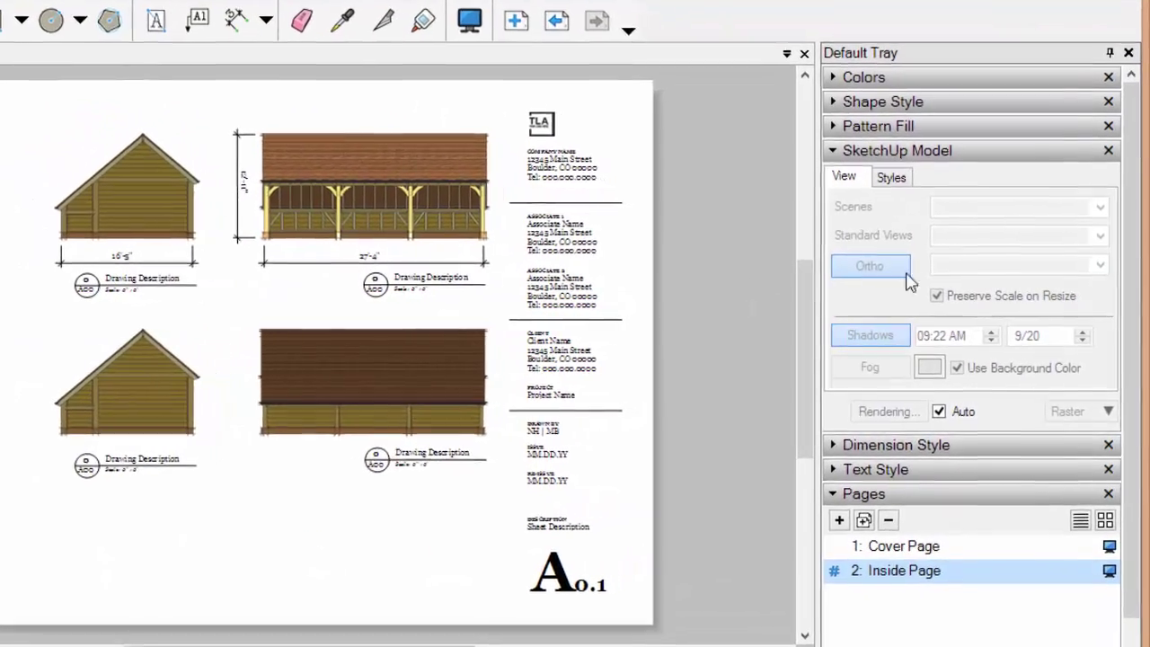
click(517, 216)
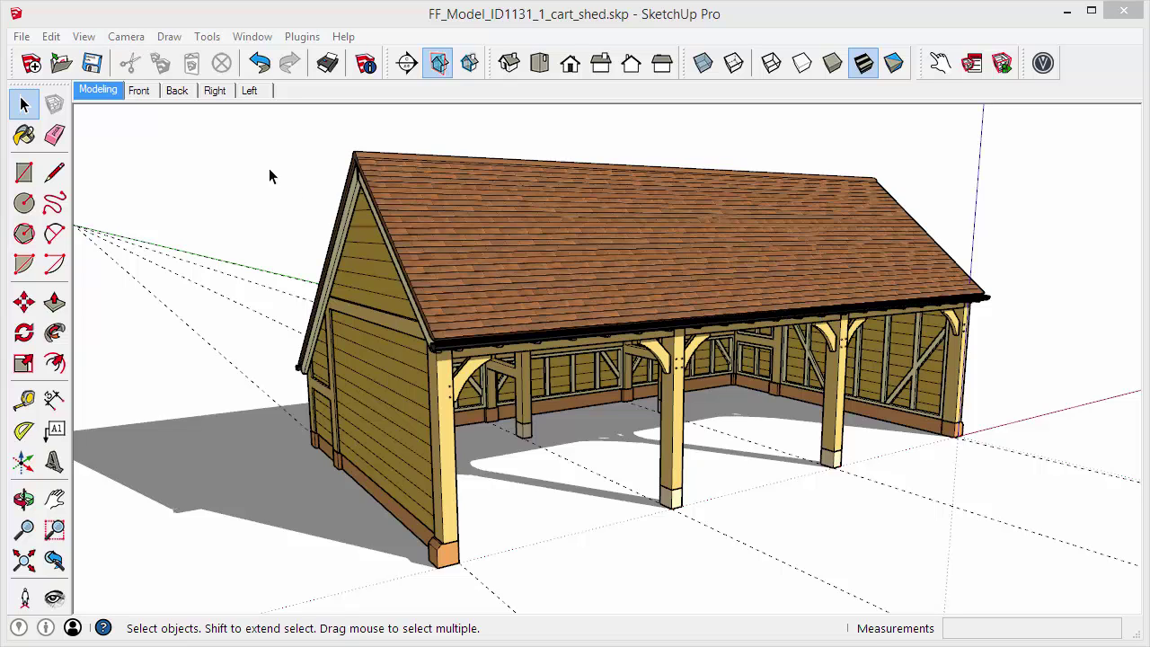
Cycle through the Front, Back, Right and Left scenes, ending on the Left gable elevation
click(144, 93)
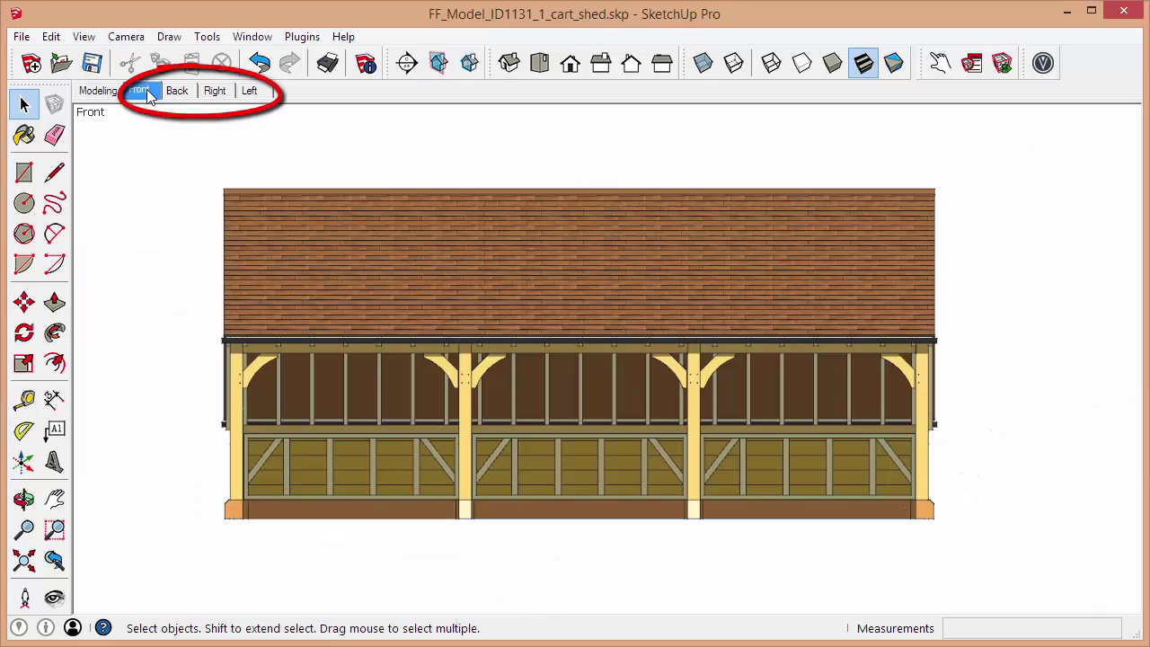
click(179, 91)
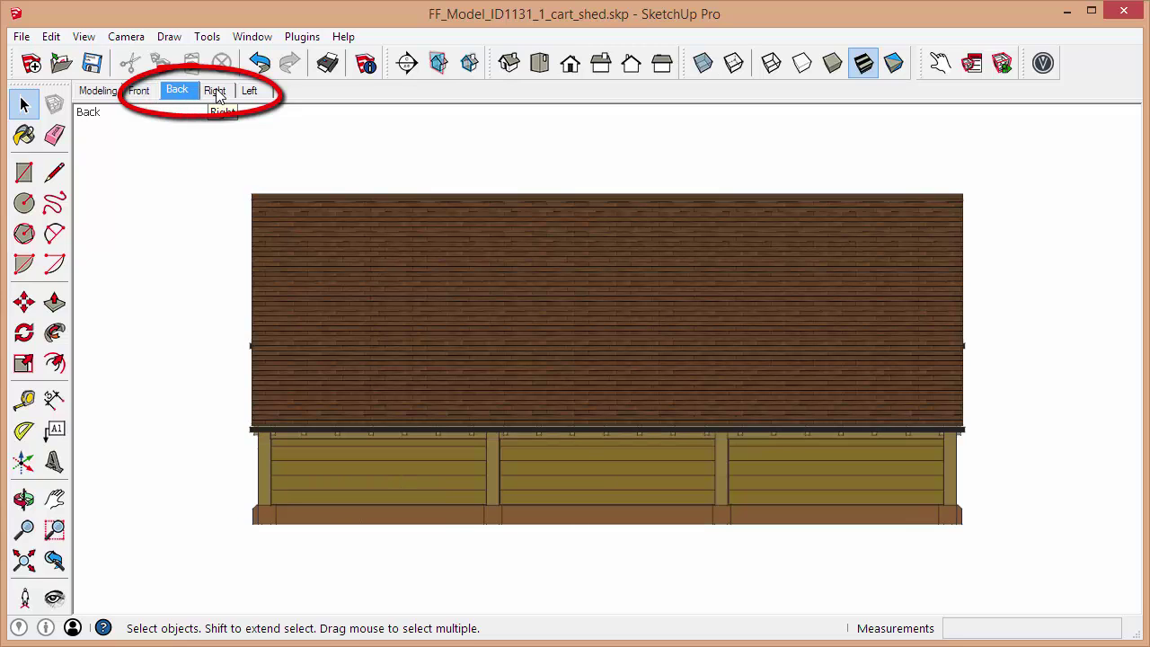
click(151, 96)
click(186, 95)
click(224, 97)
click(253, 93)
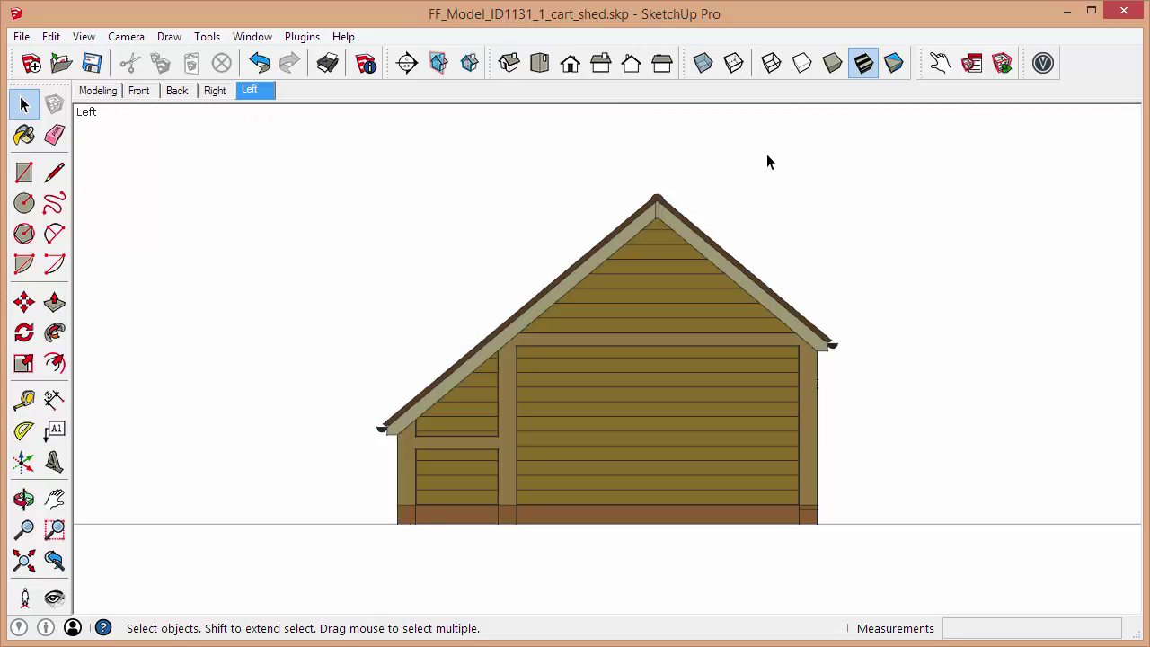
Delete the Left scene
right_click(252, 94)
click(297, 186)
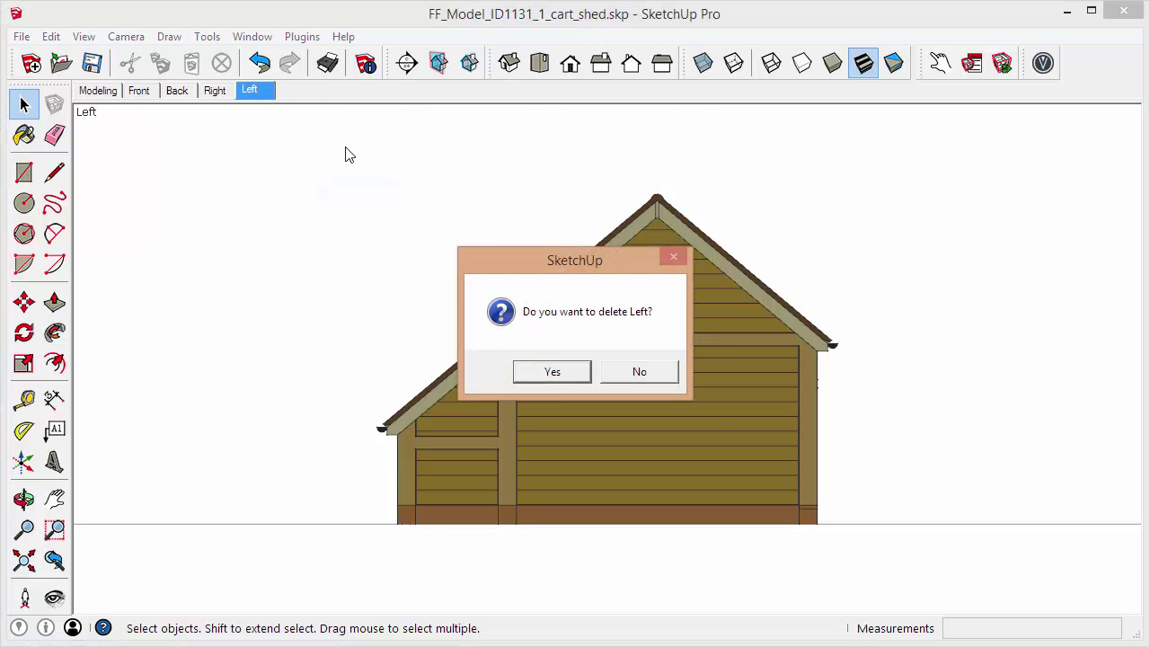
click(551, 373)
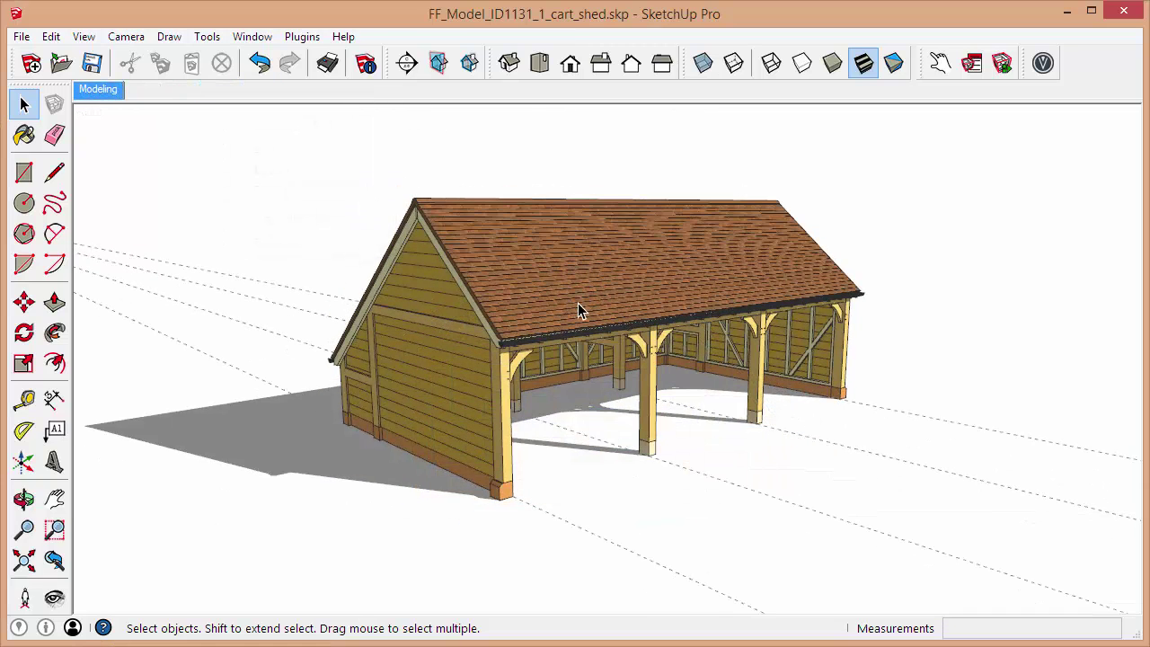
Apply the Construction Documentation style and orbit to a 3D view of the shed
click(915, 414)
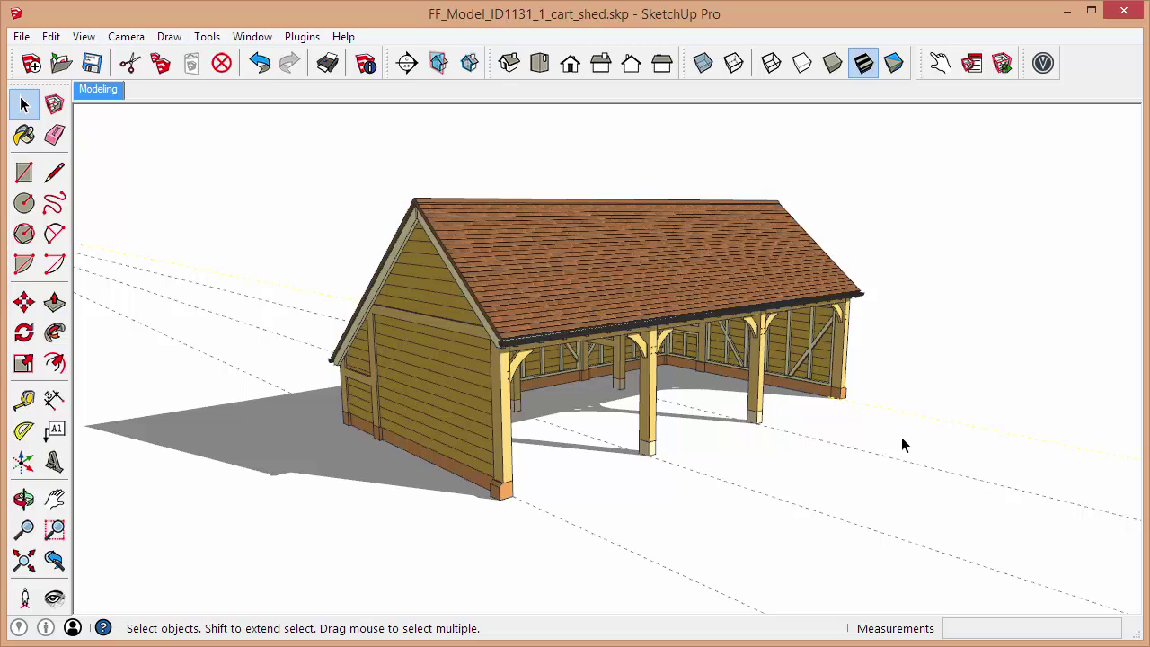
click(874, 451)
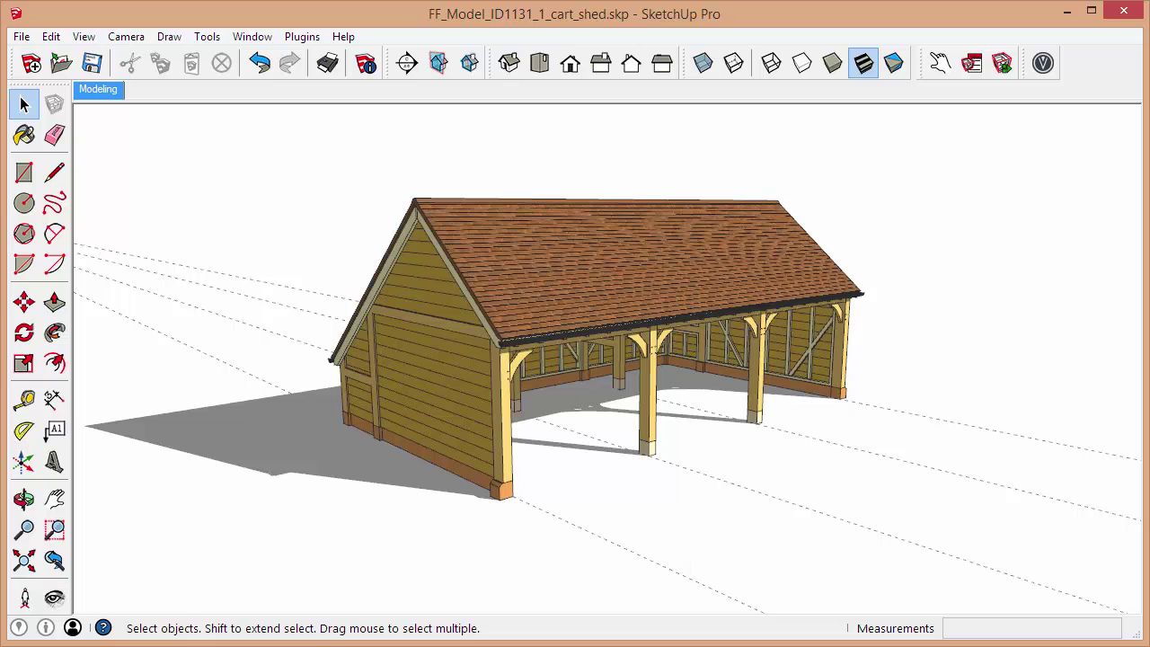
mouse_move(1028, 106)
click(1018, 258)
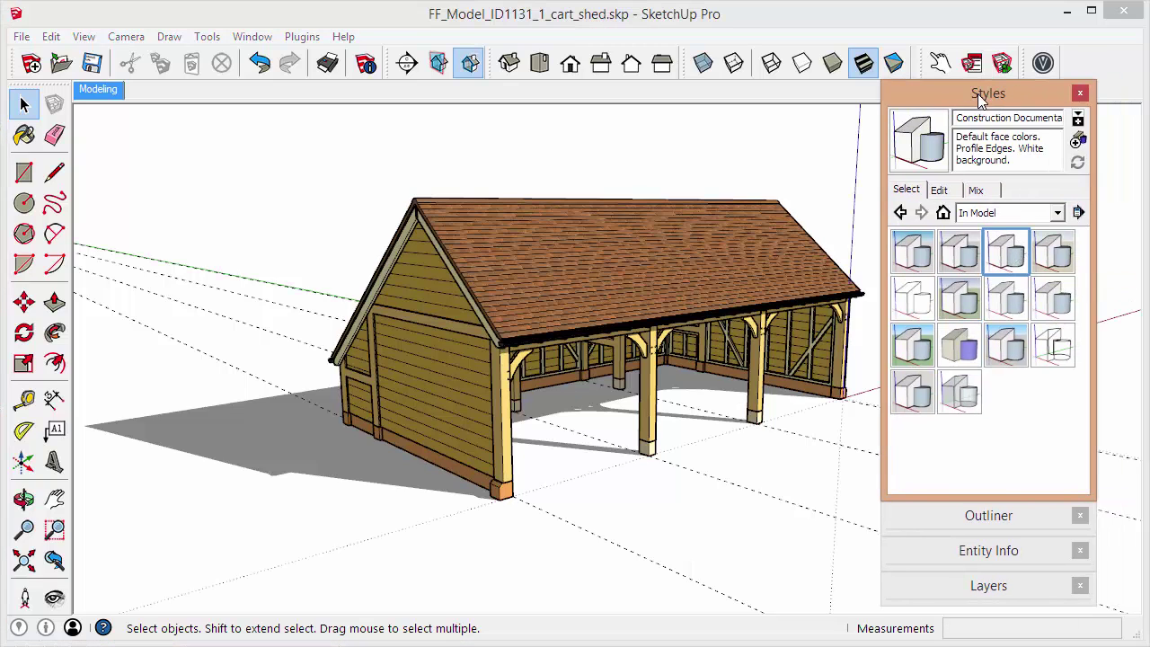
click(962, 422)
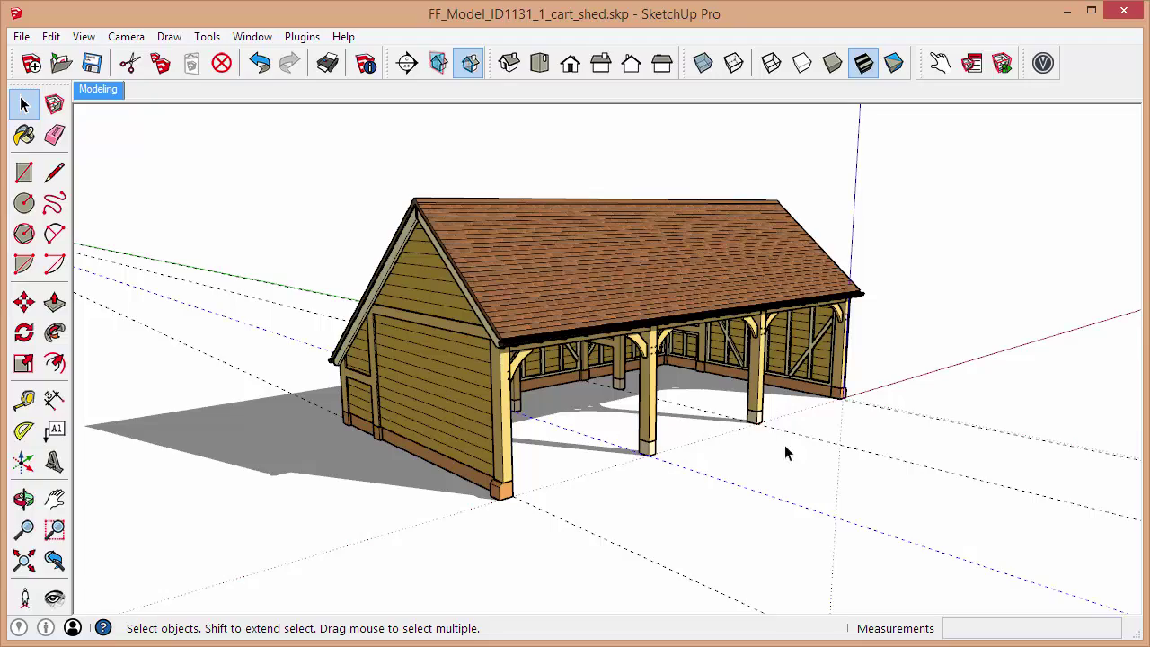
middle_drag(811, 443, 948, 434)
middle_drag(858, 332, 800, 465)
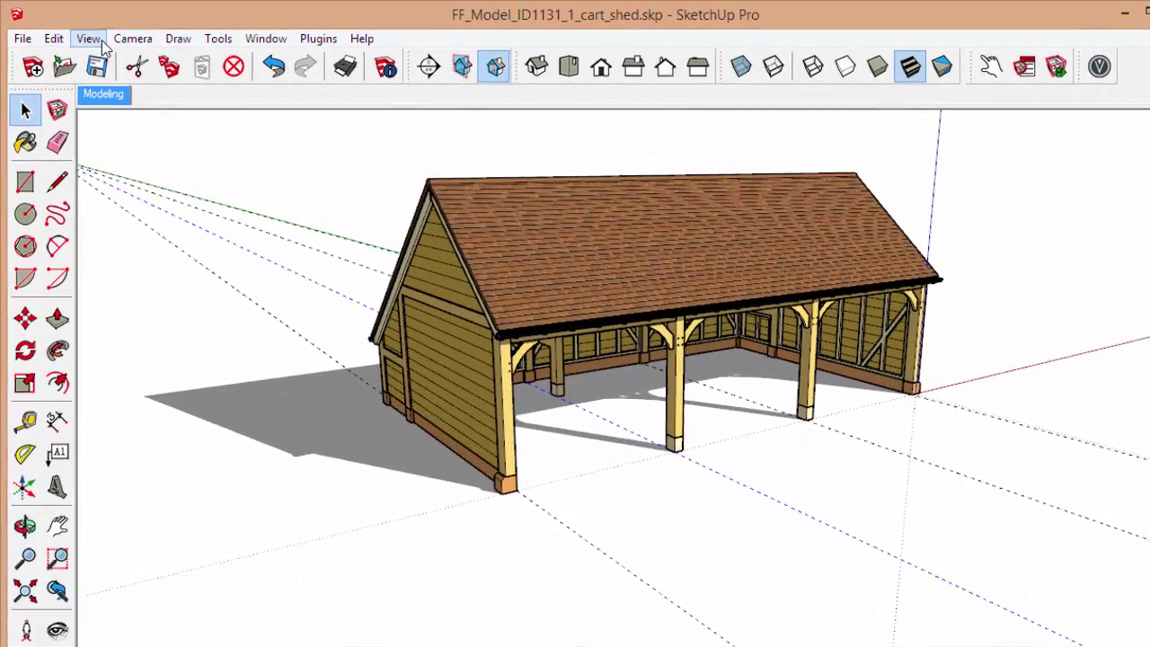
Delete all guide lines from the model using Edit > Delete Guides
click(60, 42)
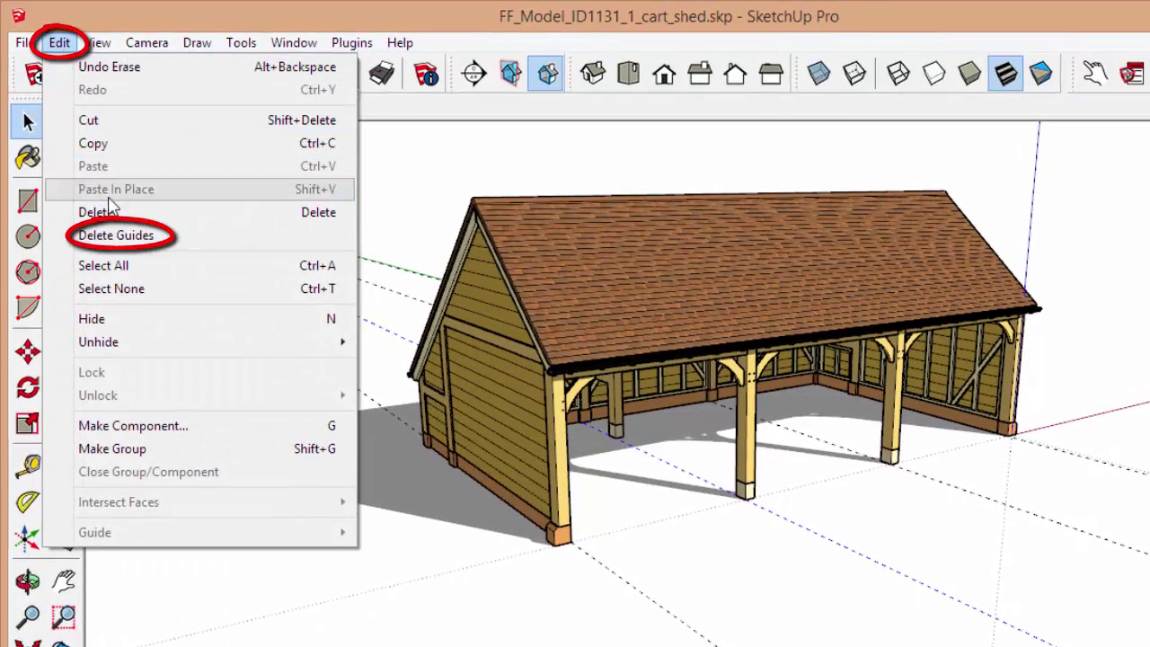
click(130, 238)
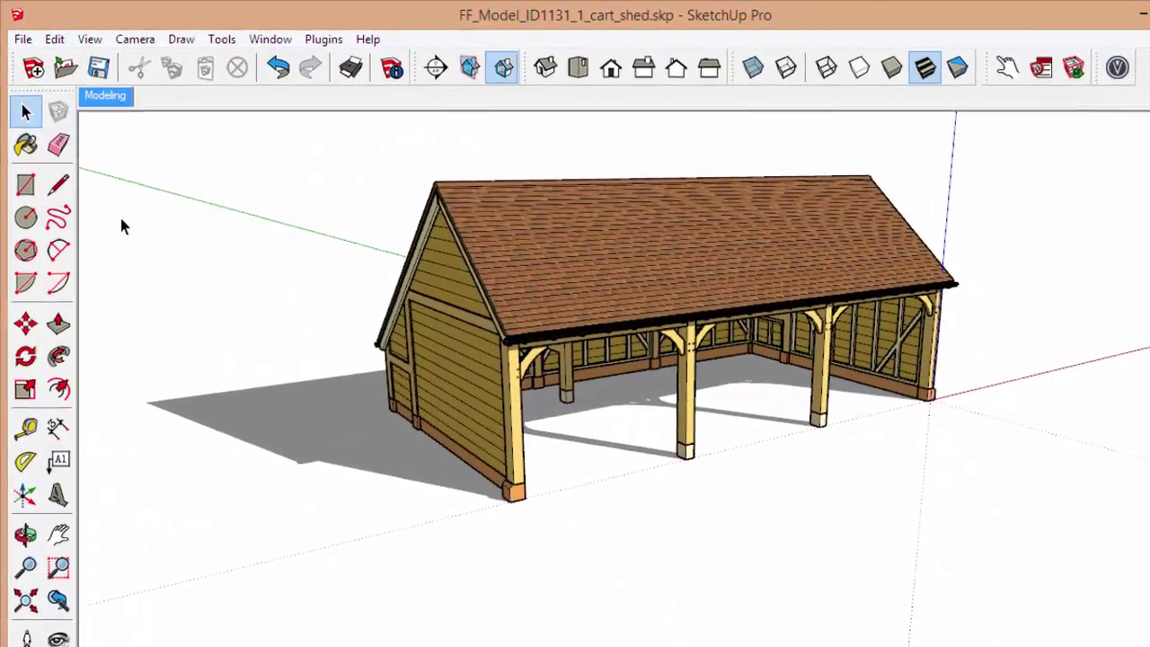
middle_drag(647, 444, 585, 385)
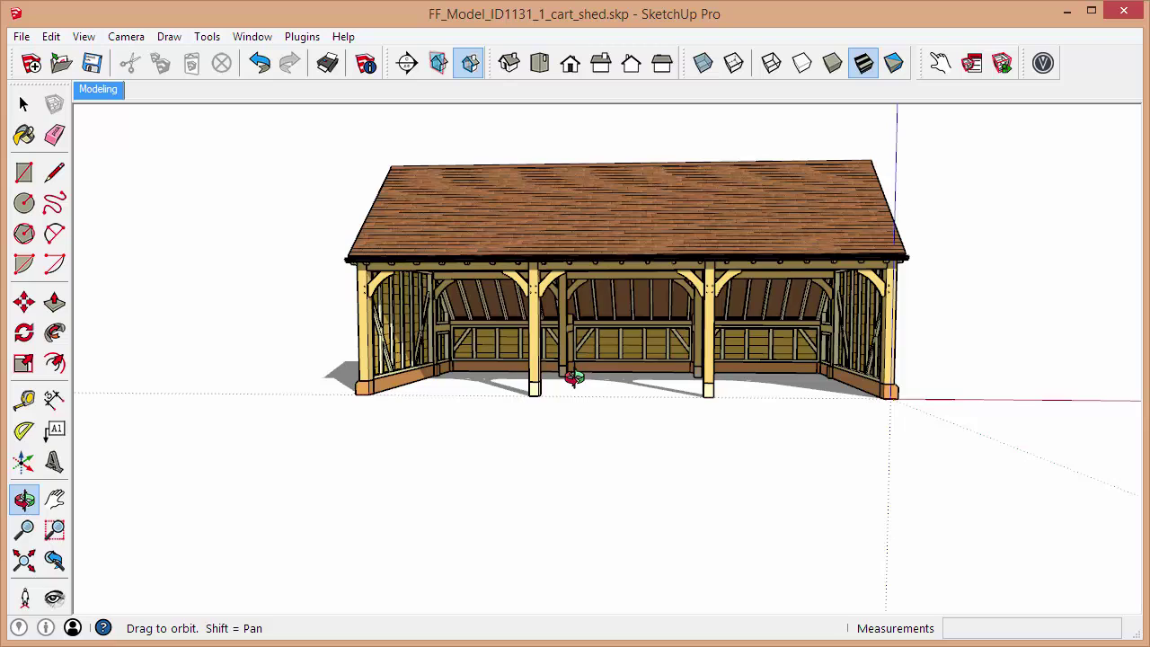
key(space)
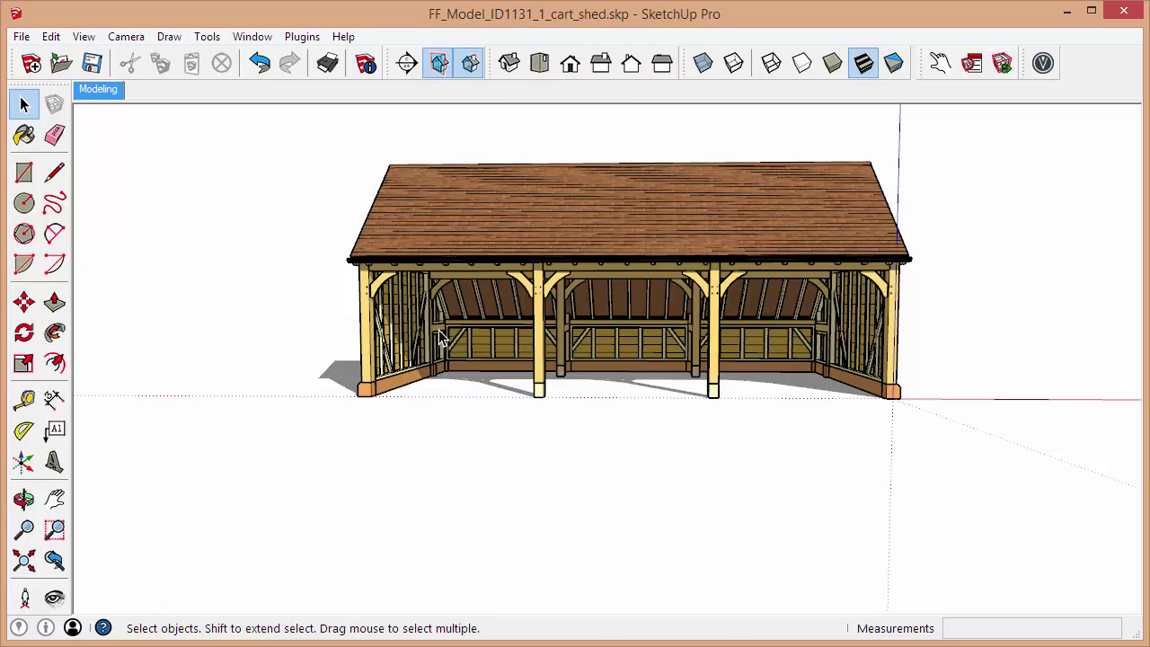
Orbit to a raised three-quarter perspective showing the shed's left gable end
scroll(557, 198, up, 3)
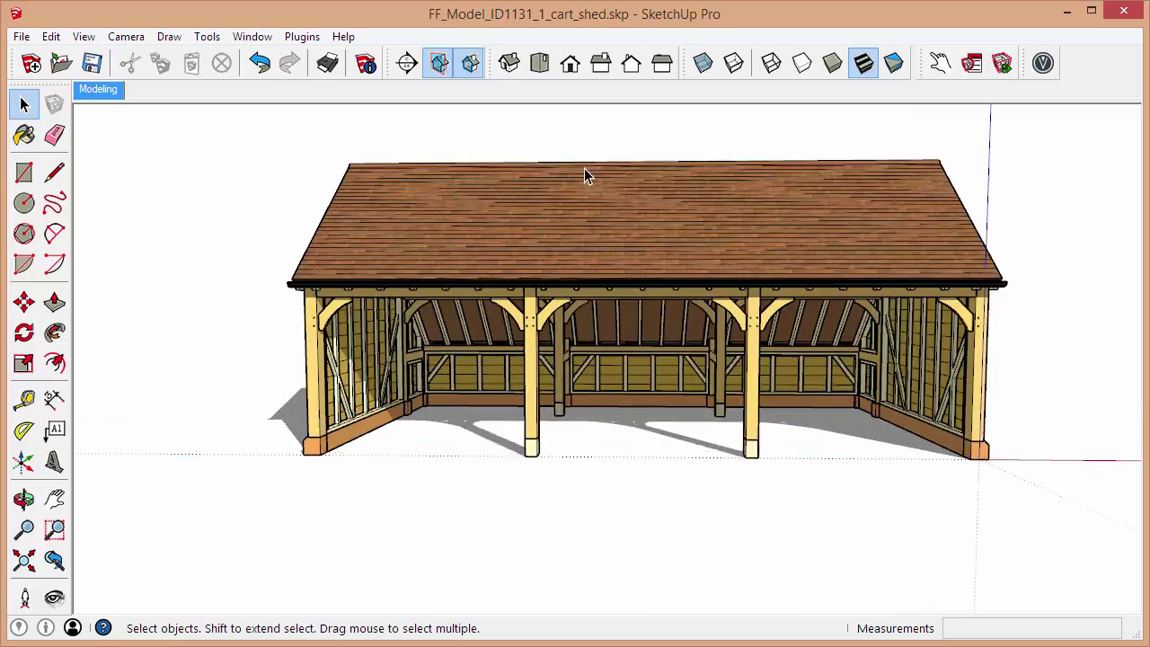
scroll(540, 309, down, 1)
middle_drag(539, 308, 638, 308)
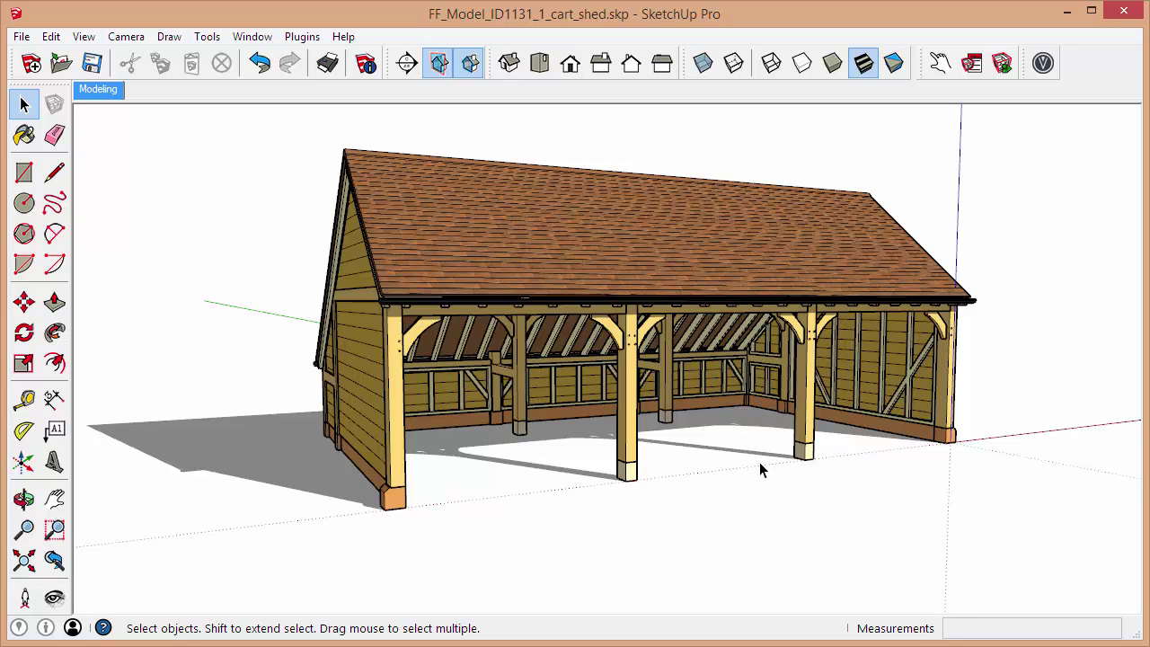
middle_drag(759, 462, 756, 424)
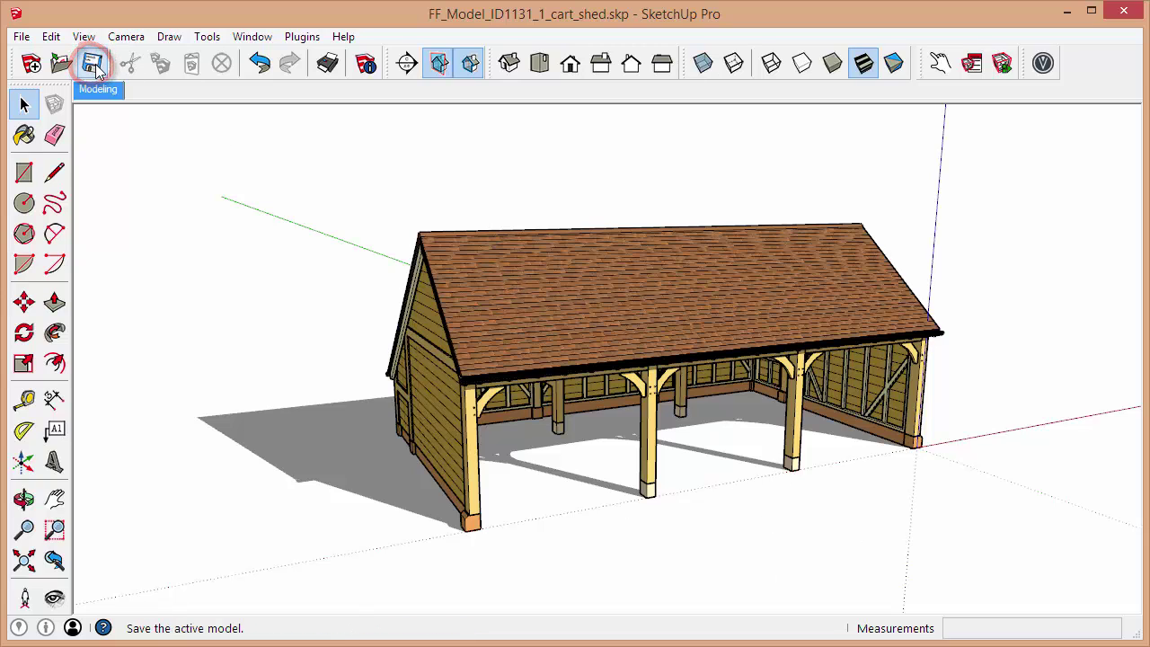
Send the model to LayOut using the Simple Serif Letter Landscape titleblock template
click(23, 40)
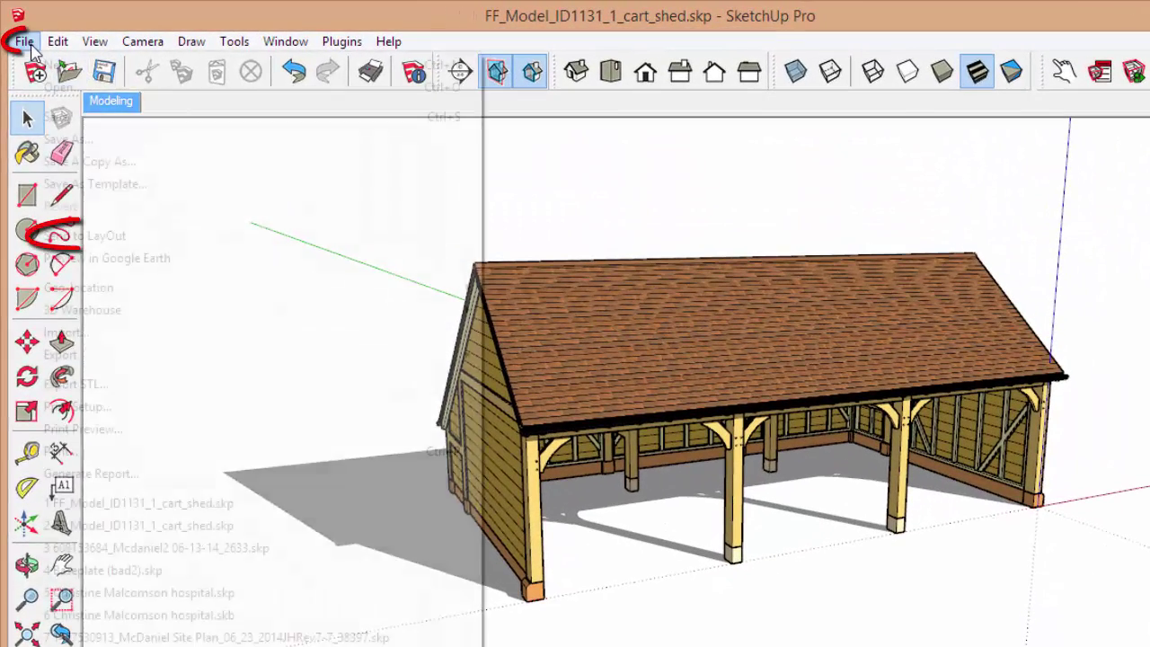
click(96, 237)
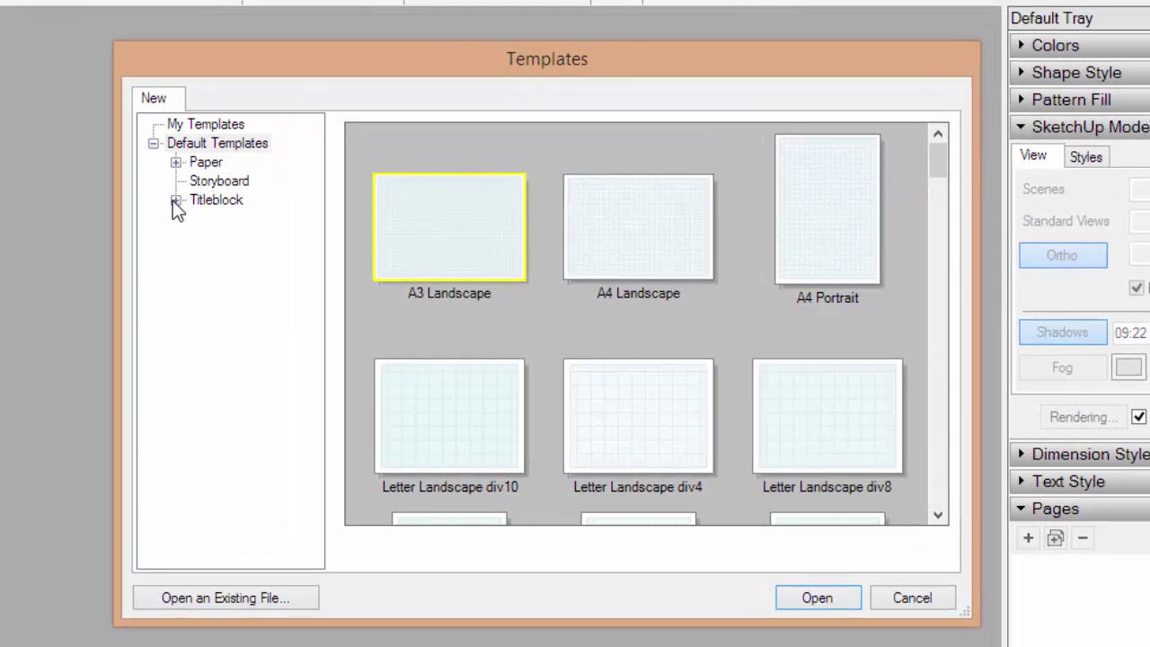
click(176, 200)
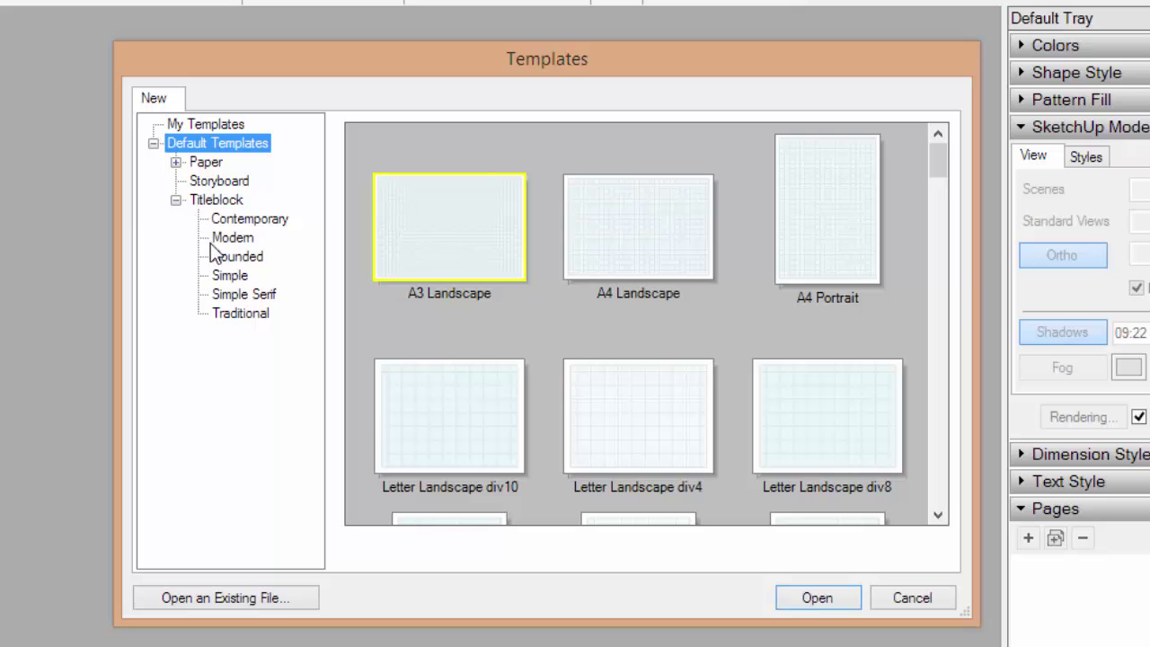
click(233, 300)
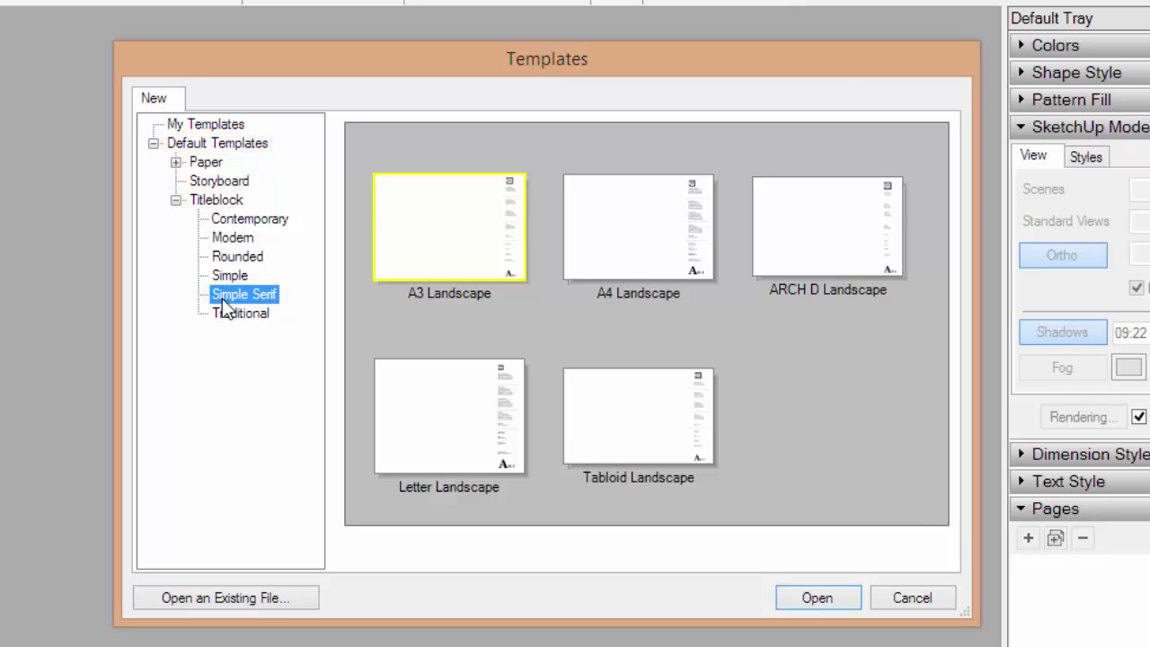
click(441, 419)
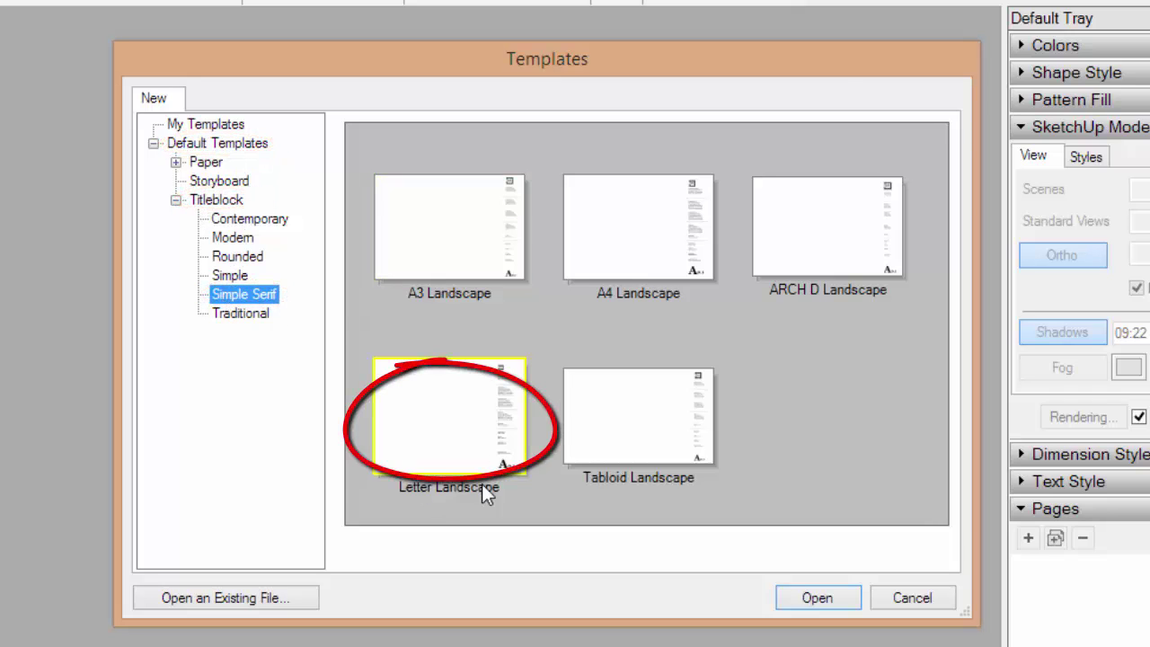
click(818, 599)
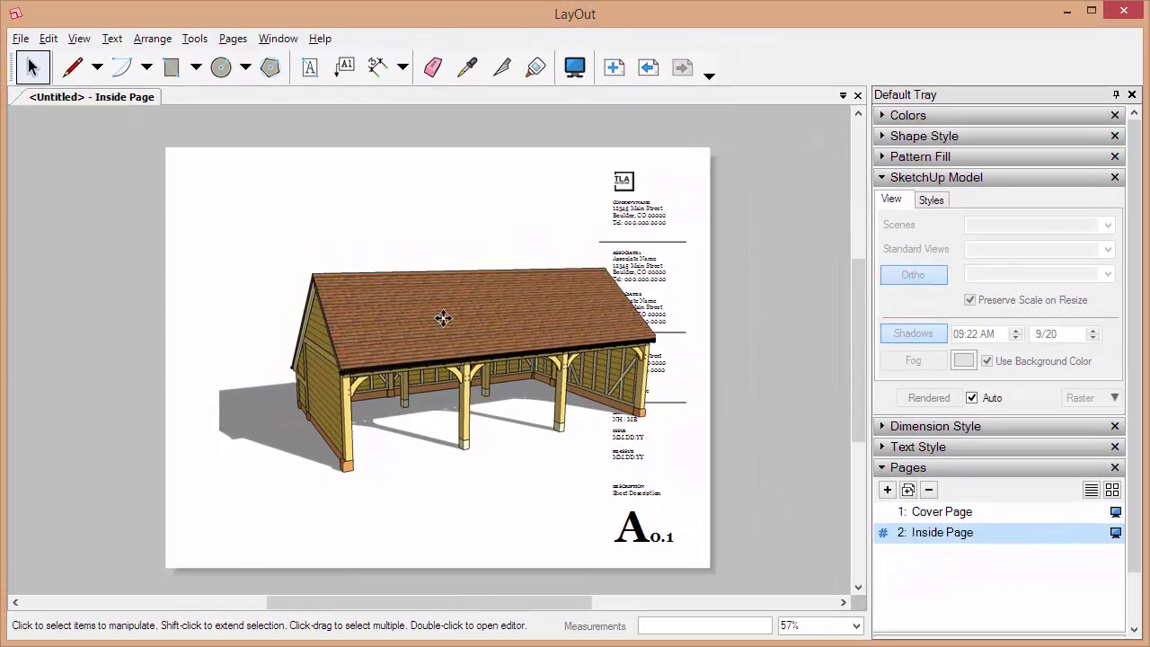
Check the Cover Page, then return to the Inside Page with the cart shed viewport
click(449, 320)
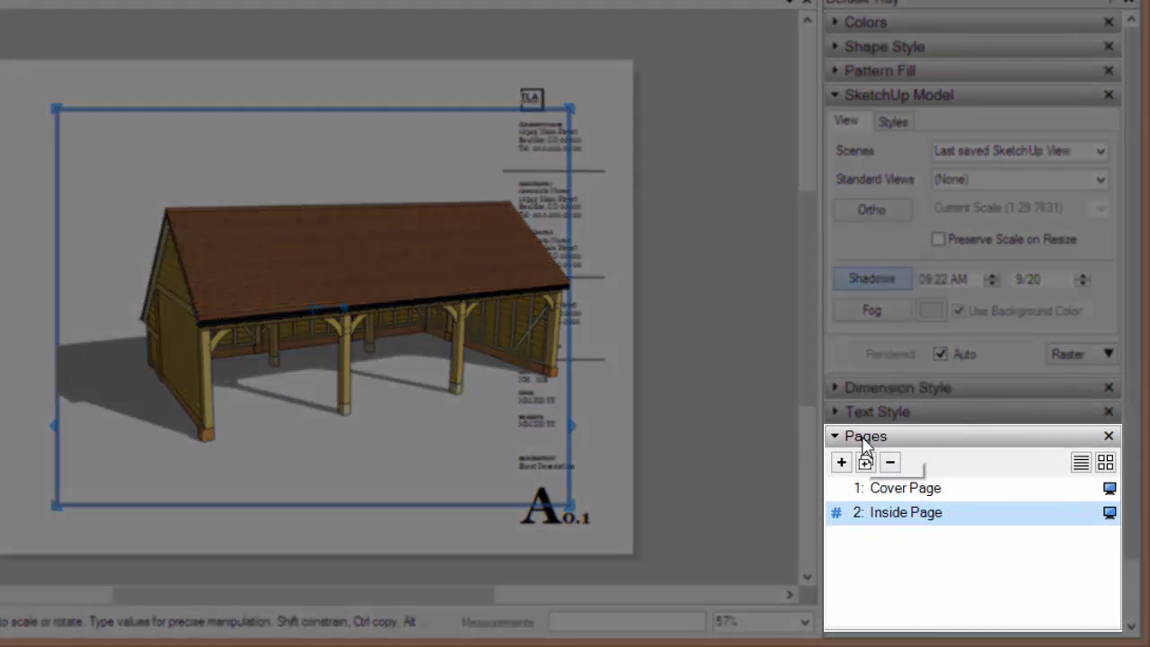
click(868, 438)
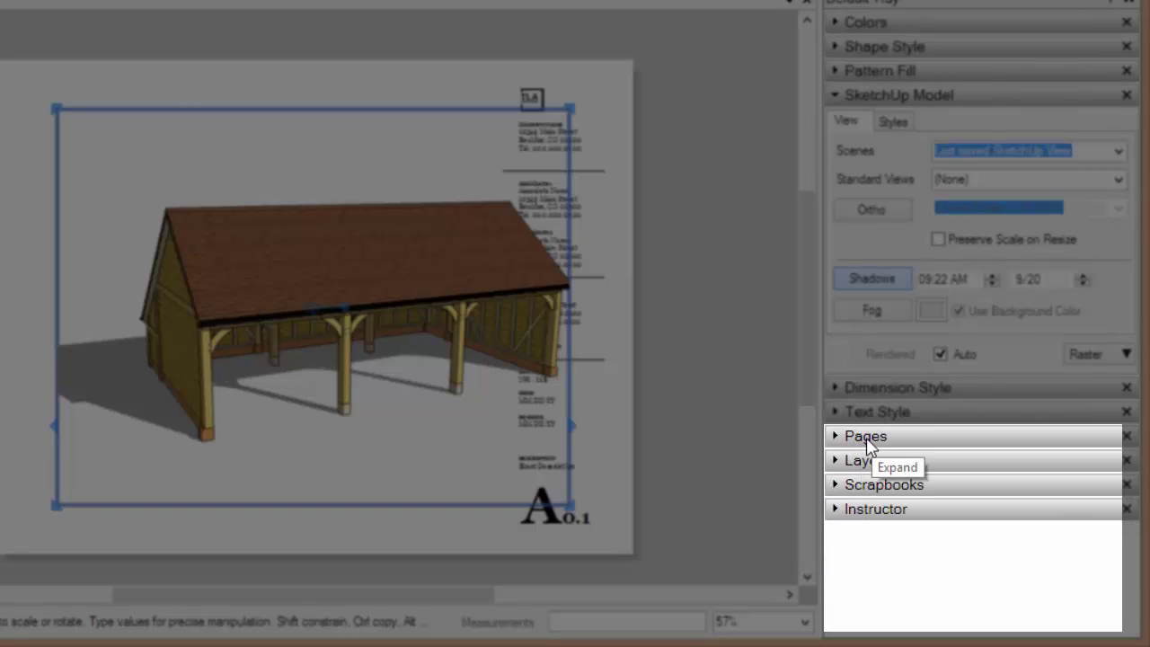
click(867, 437)
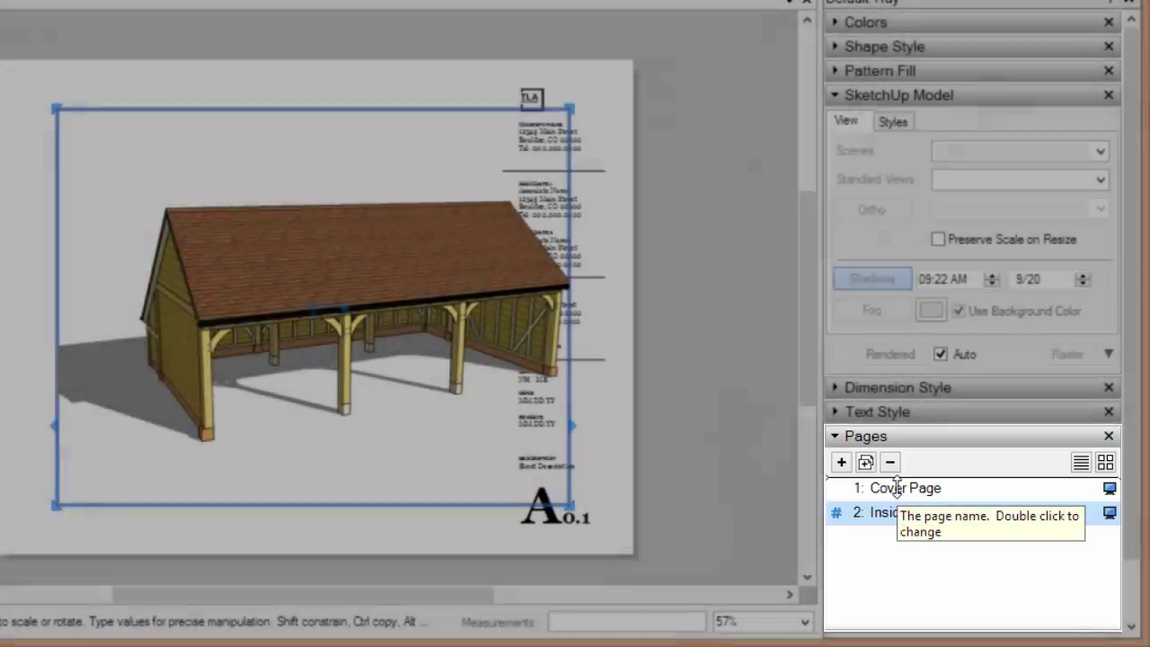
click(903, 489)
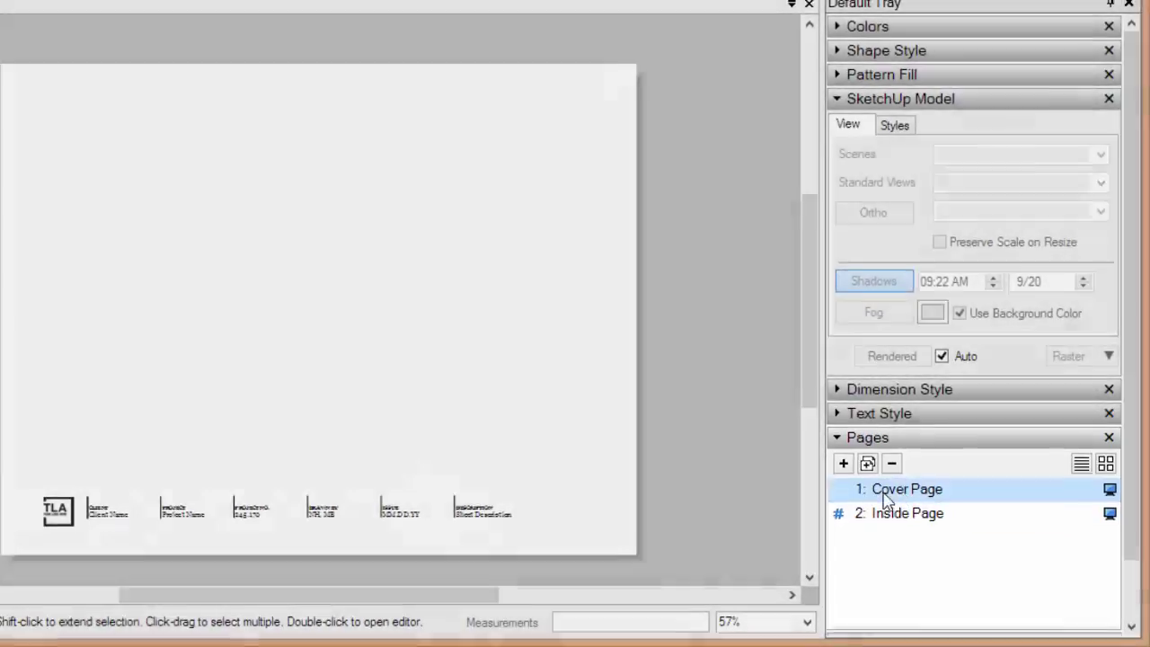
click(910, 527)
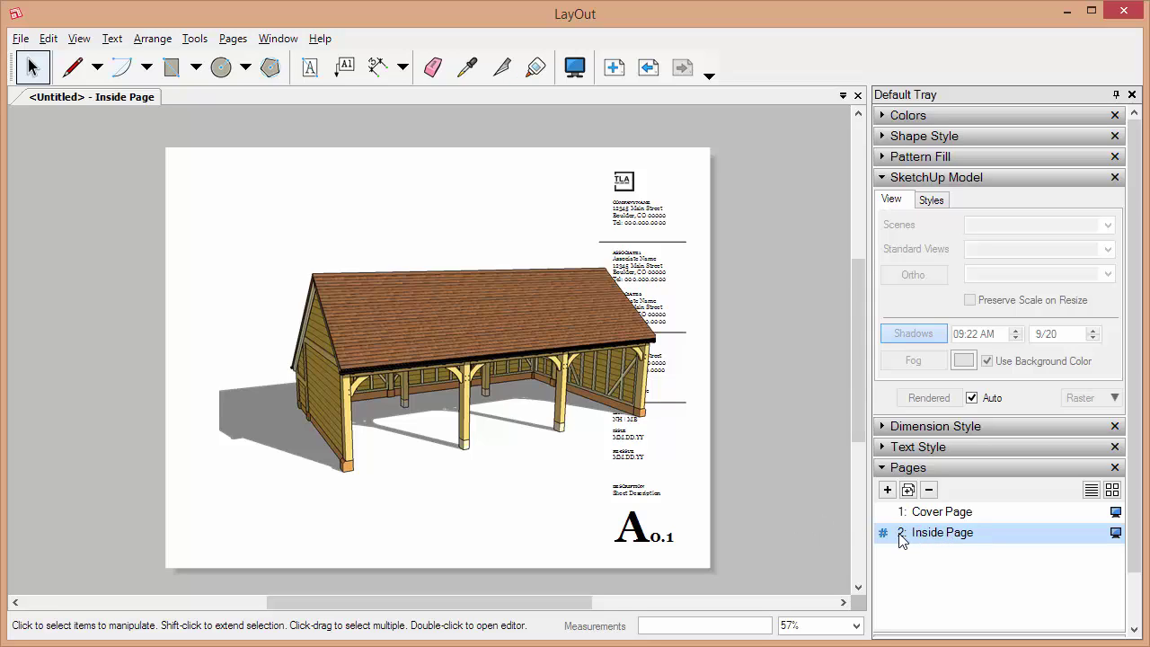
Keep the shed viewport on Last saved SketchUp View and show the Standard Views list
click(536, 319)
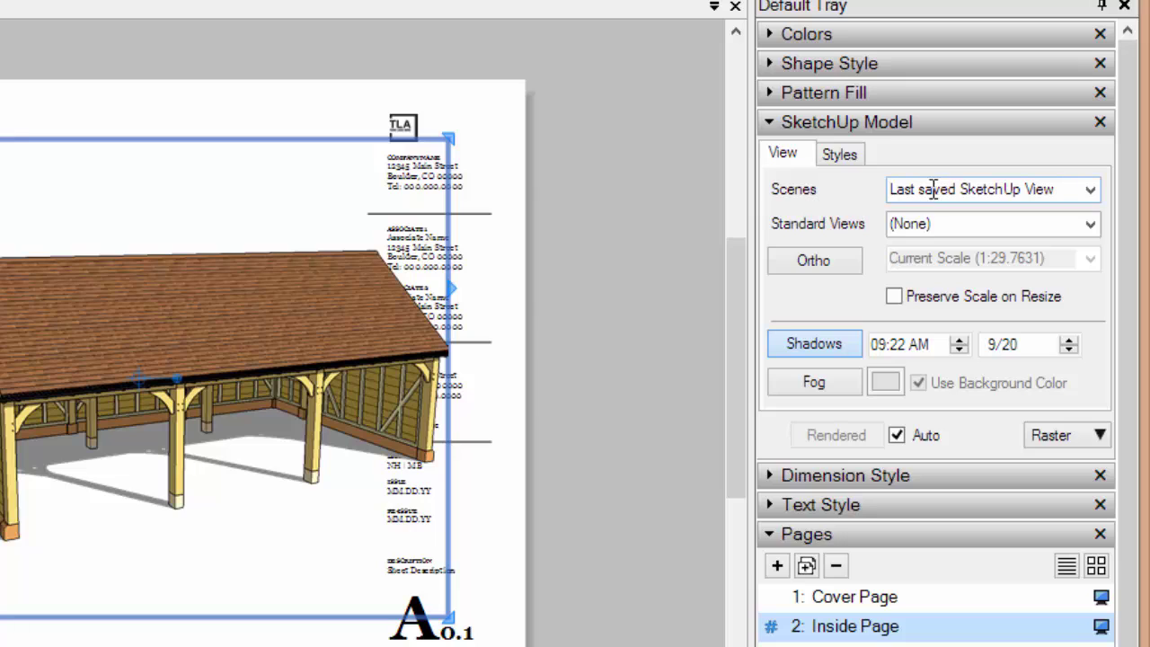
click(1088, 192)
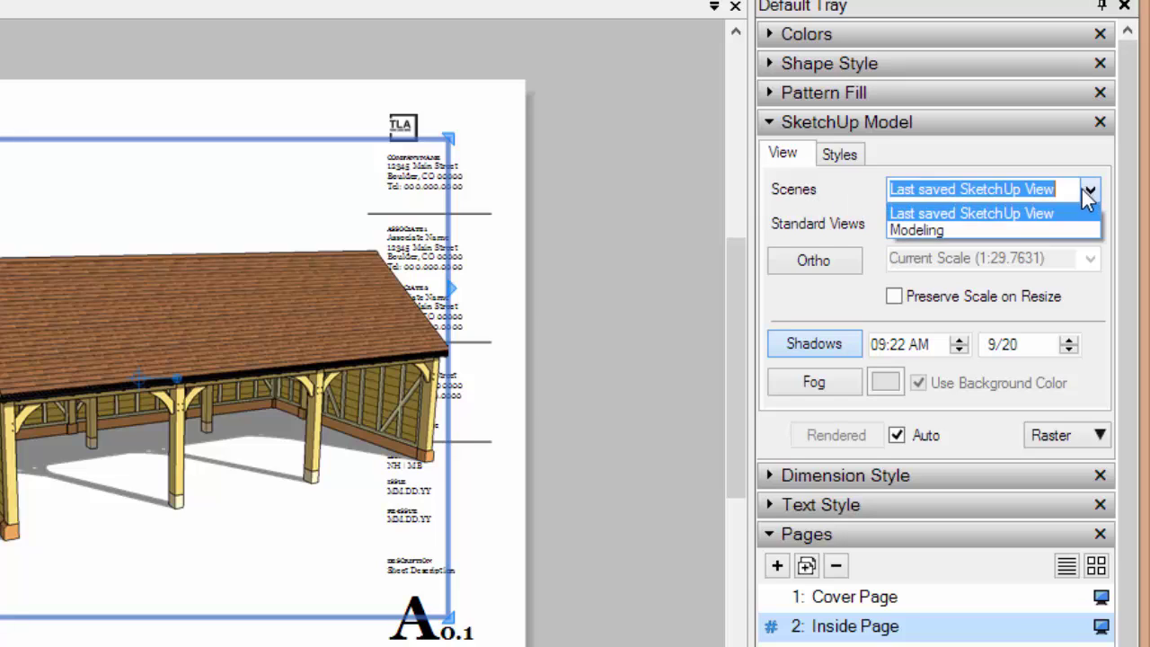
click(987, 216)
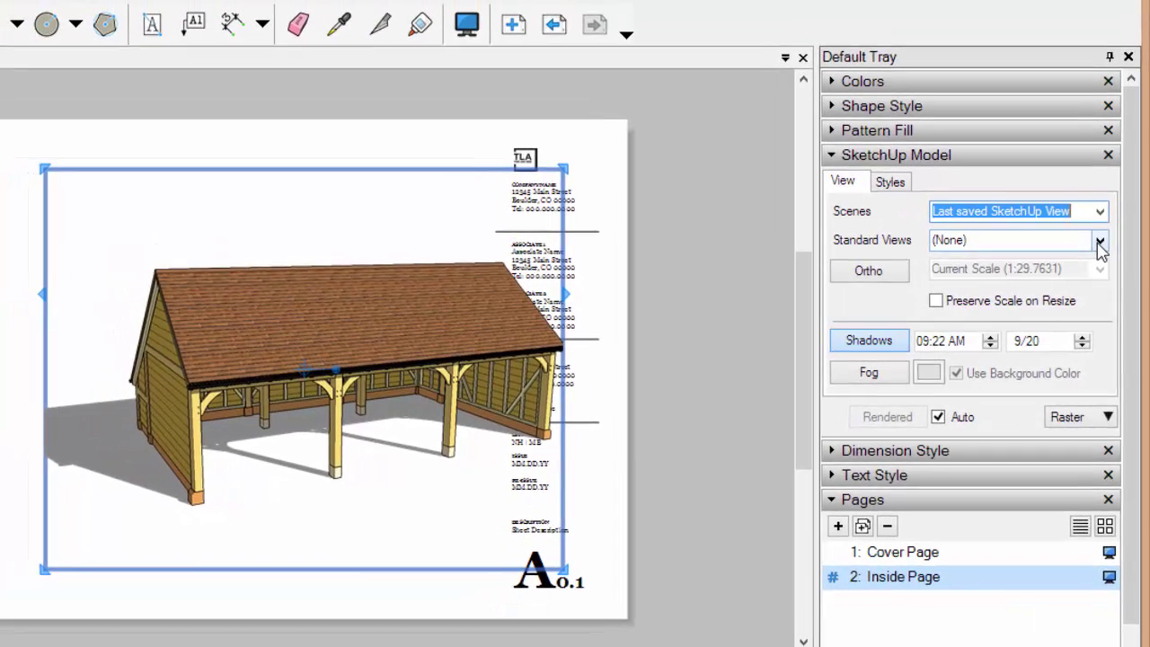
click(1096, 234)
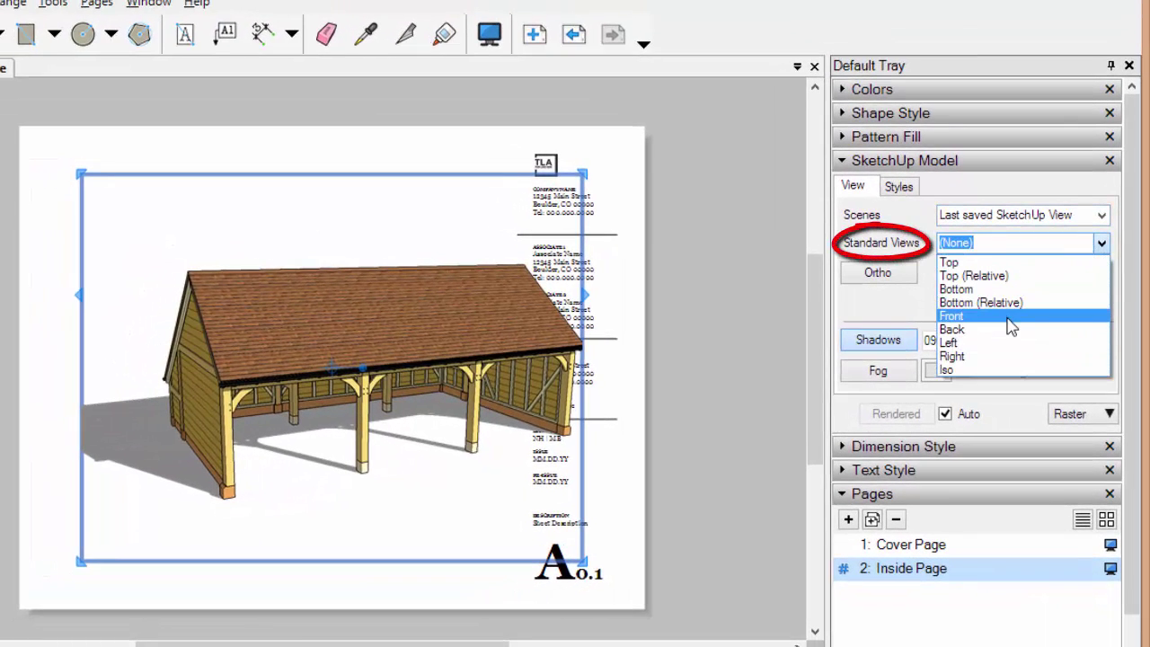
Set the shed viewport to the Front standard view in Ortho mode
click(964, 316)
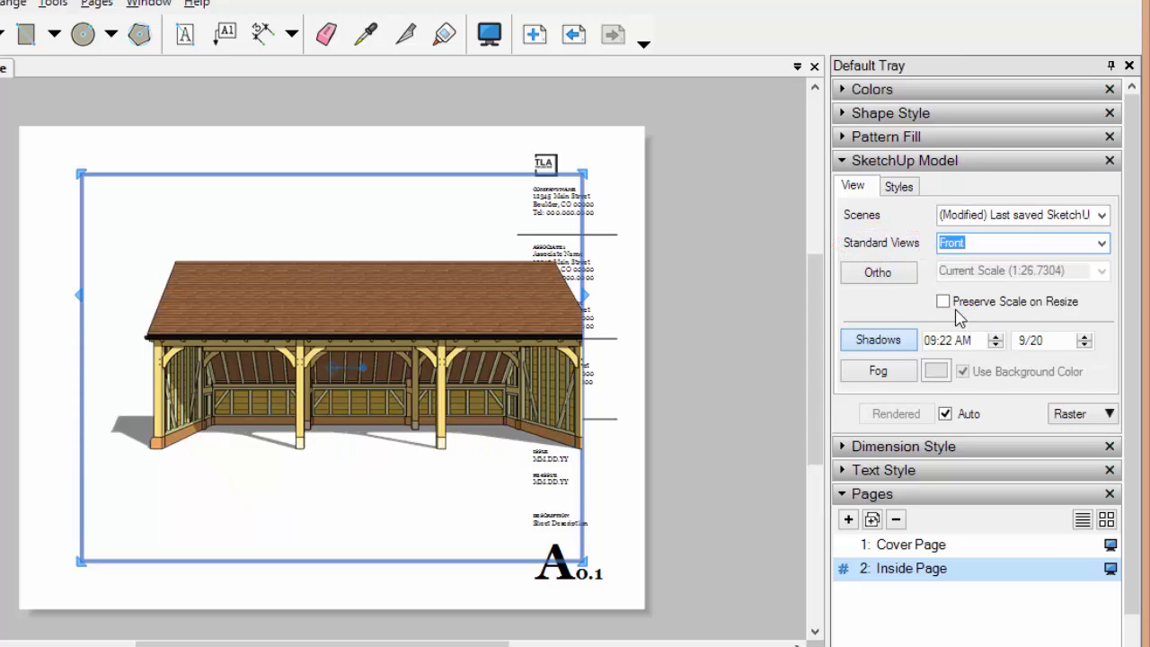
click(902, 279)
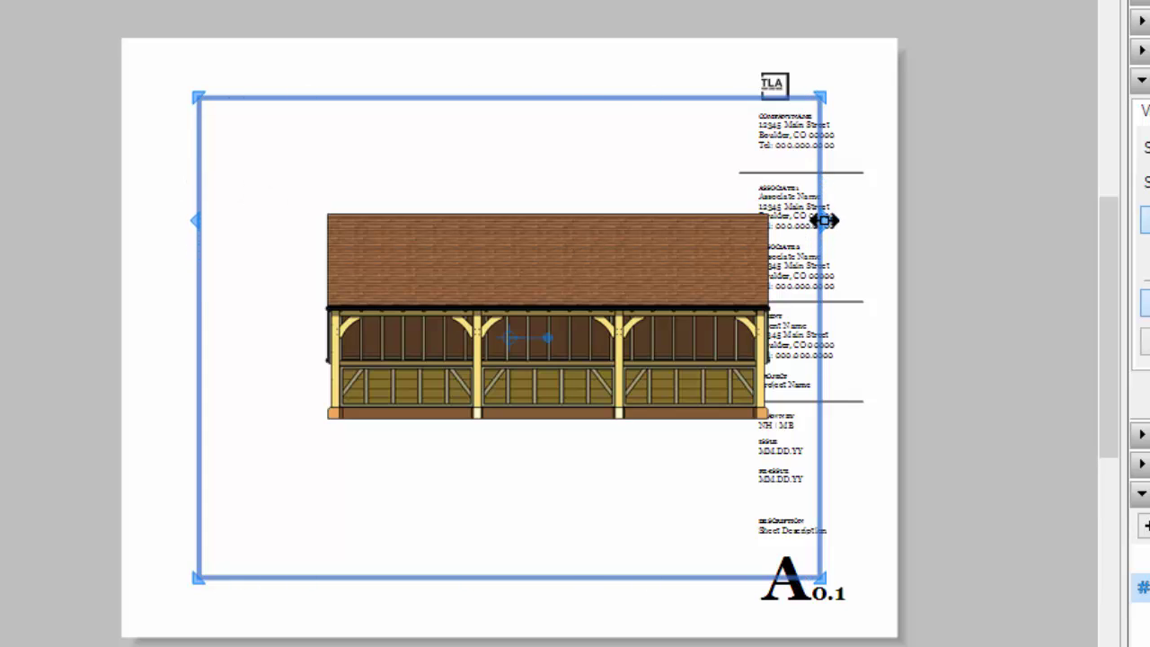
Narrow and scale down the front elevation viewport to 1:81.1476, placing it lower left
mouse_move(824, 220)
mouse_down()
mouse_move(729, 224)
mouse_move(738, 226)
mouse_up()
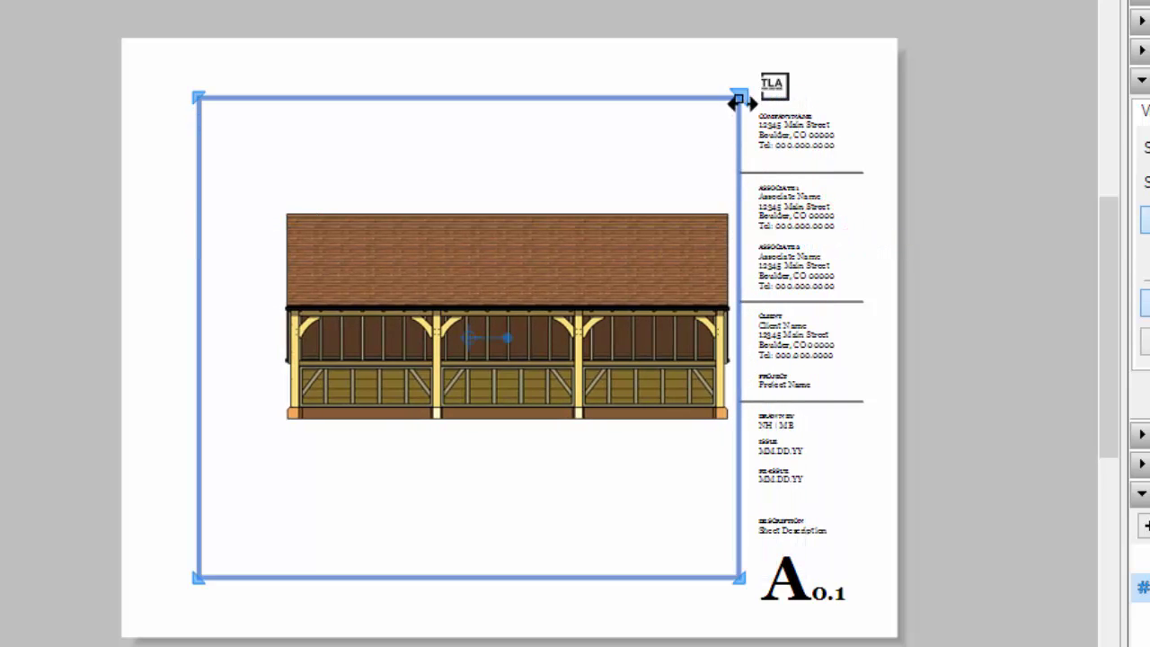
mouse_move(737, 94)
mouse_down()
mouse_move(689, 102)
mouse_move(620, 219)
mouse_move(735, 100)
mouse_move(596, 210)
mouse_move(593, 257)
mouse_move(587, 248)
mouse_move(554, 260)
mouse_move(569, 261)
mouse_up()
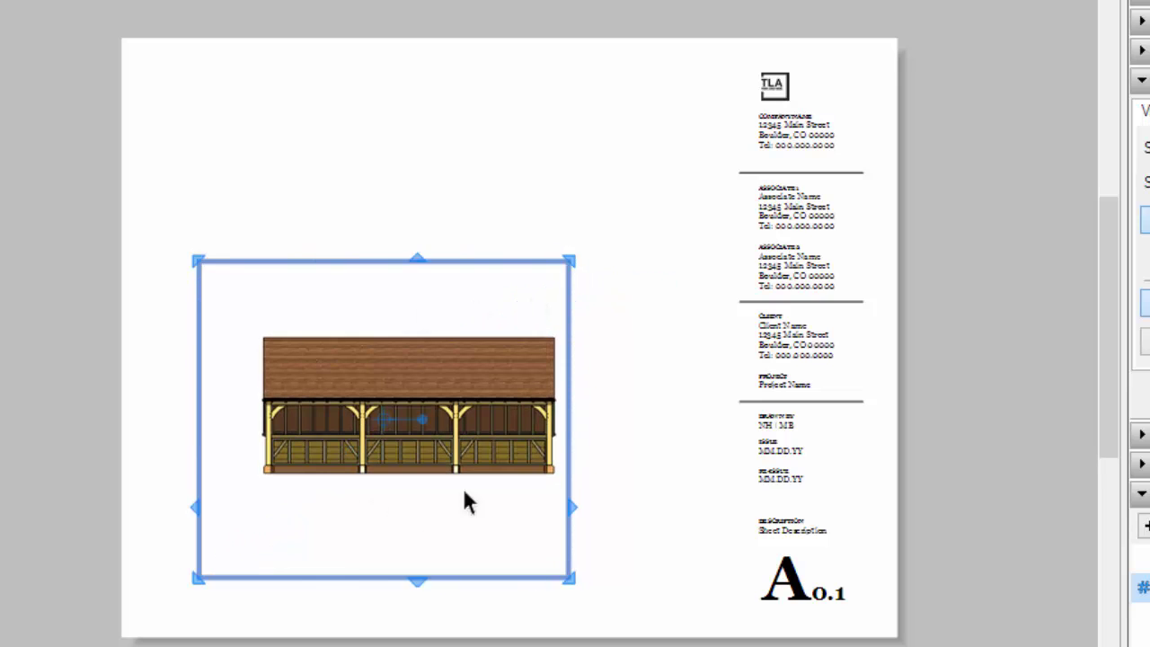
double_click(454, 384)
key(Escape)
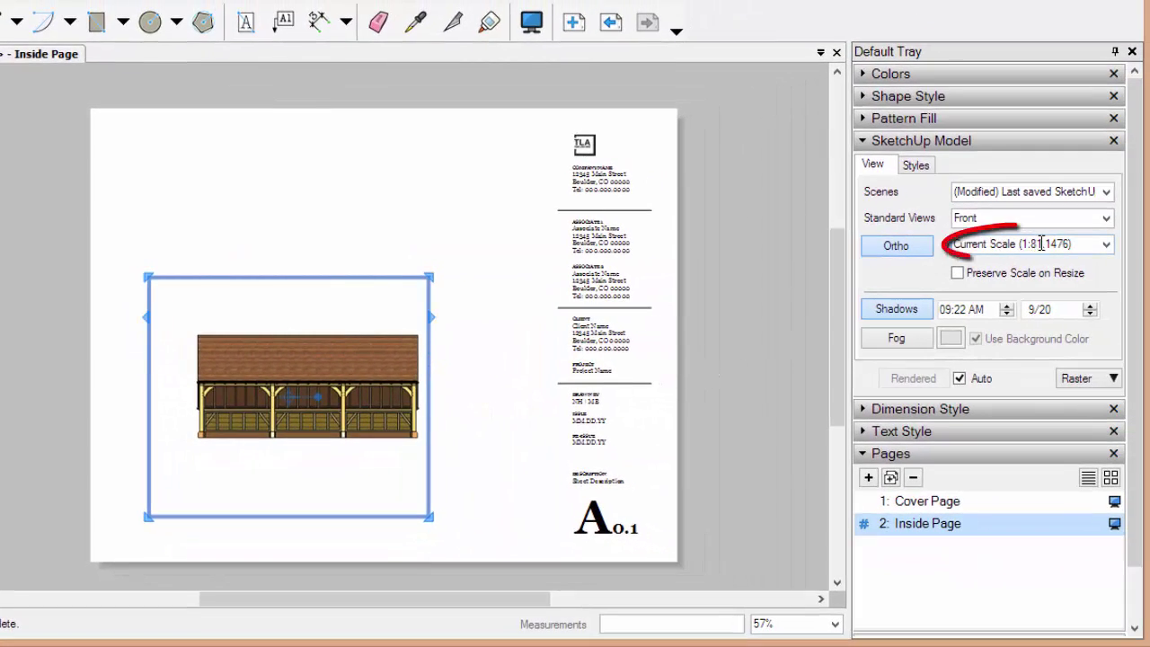
Set the front elevation scale to 1/8" = 1'-0" (1:96) and lower the frame's top edge
click(1107, 246)
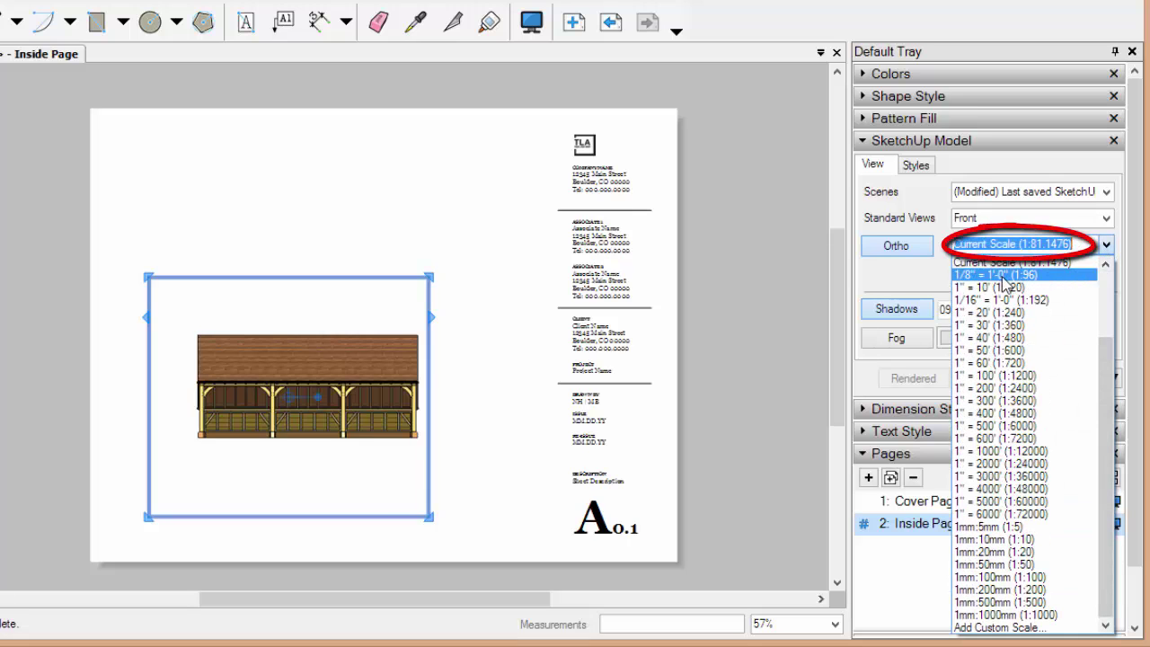
scroll(998, 286, up, 1)
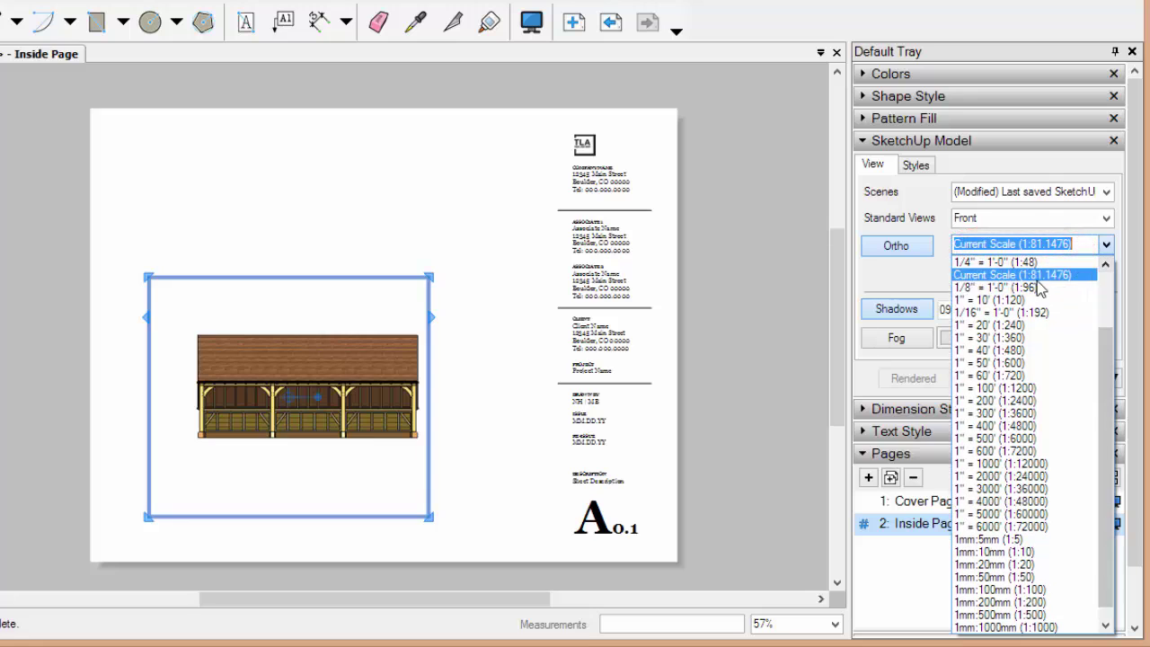
click(1038, 288)
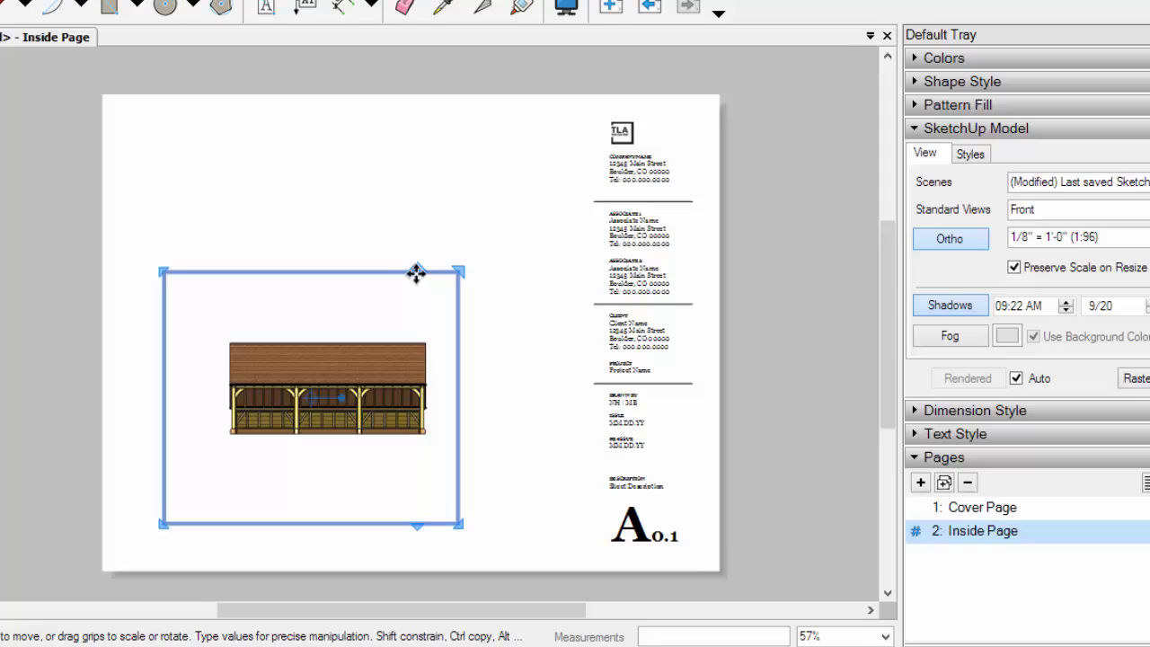
drag(416, 272, 408, 329)
Crop the front elevation viewport's top, bottom, left and right edges tightly around the cart shed
drag(505, 321, 505, 321)
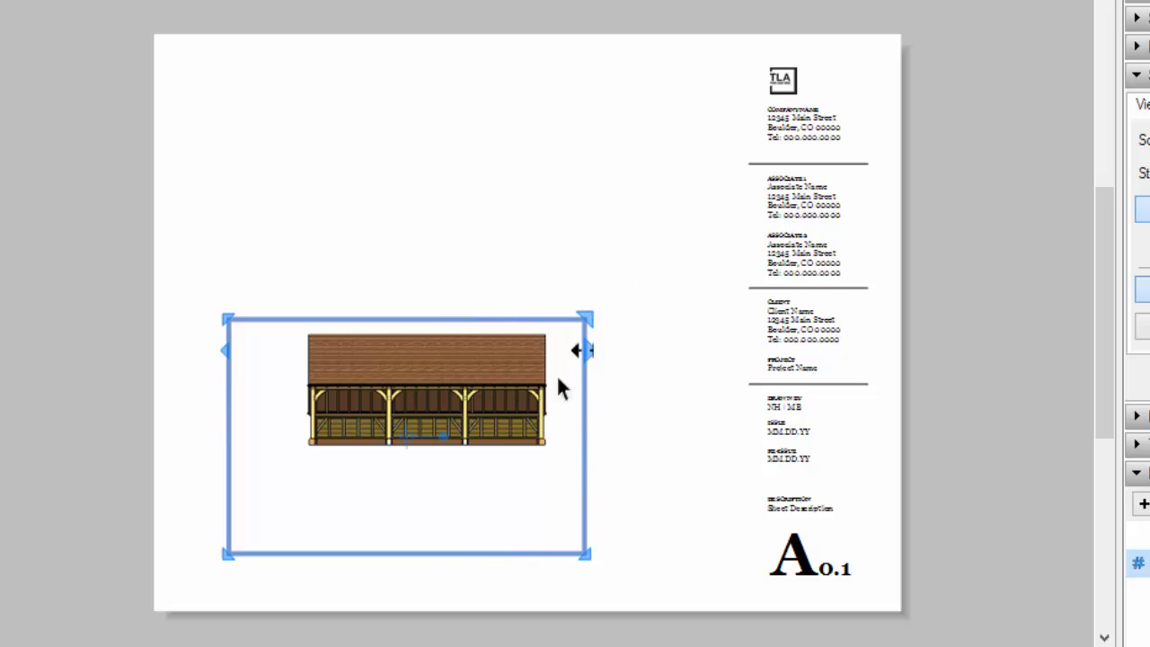
drag(480, 551, 492, 459)
drag(227, 384, 295, 385)
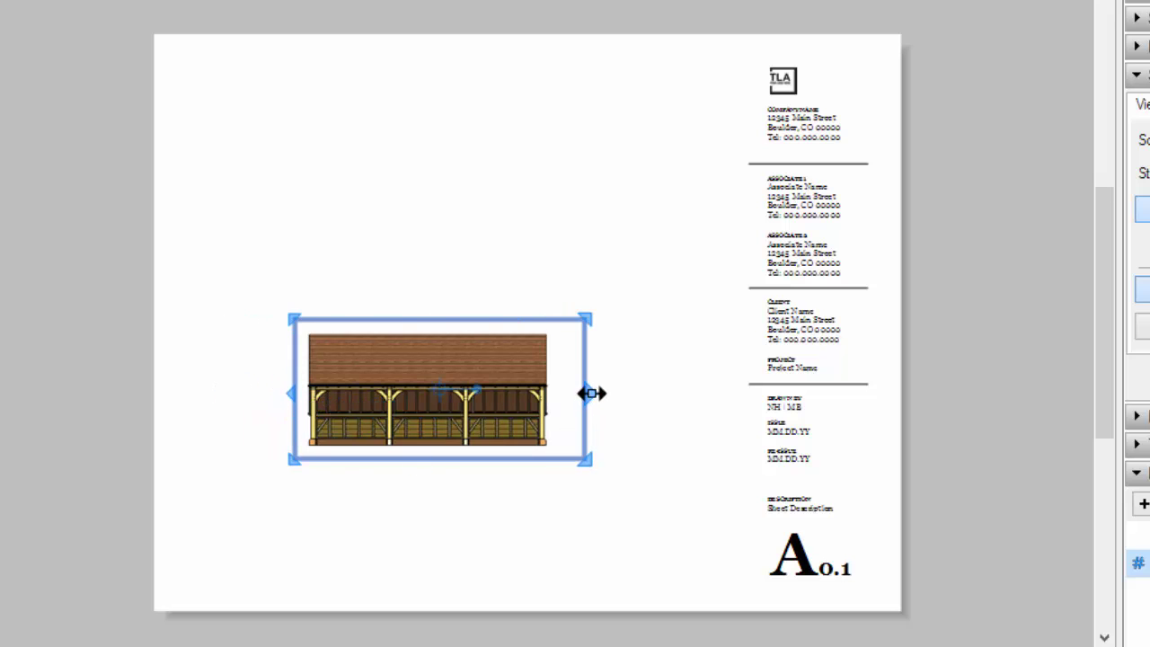
drag(592, 392, 562, 392)
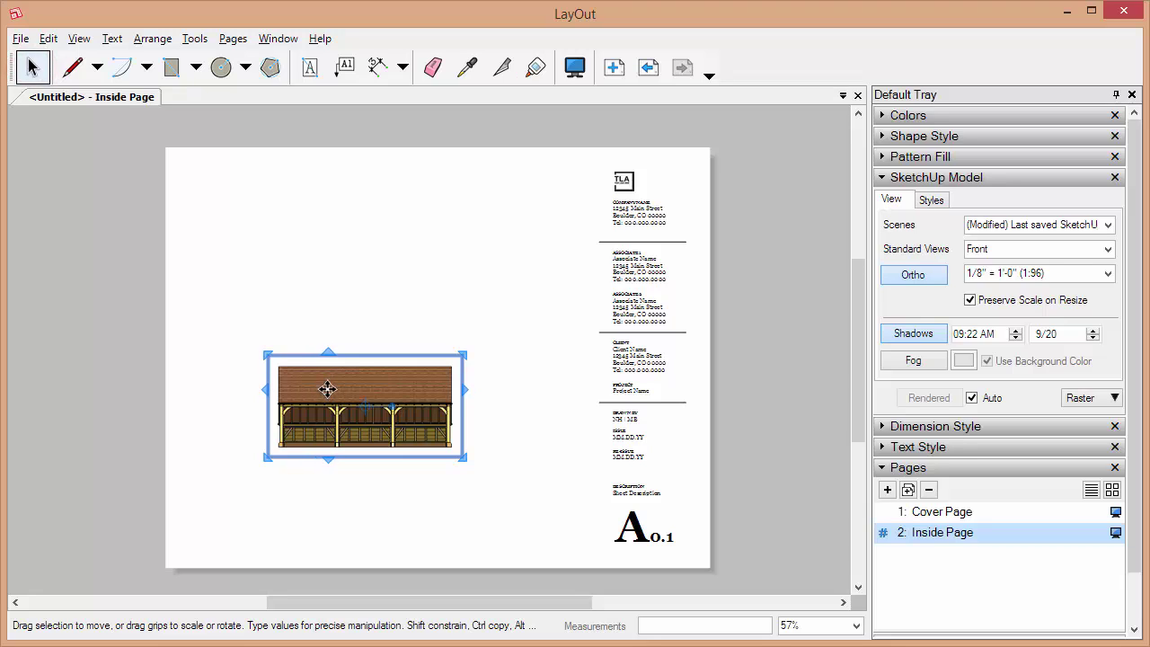
Move the front elevation viewport up to the top of the page beside the title block, then reselect it
double_click(325, 389)
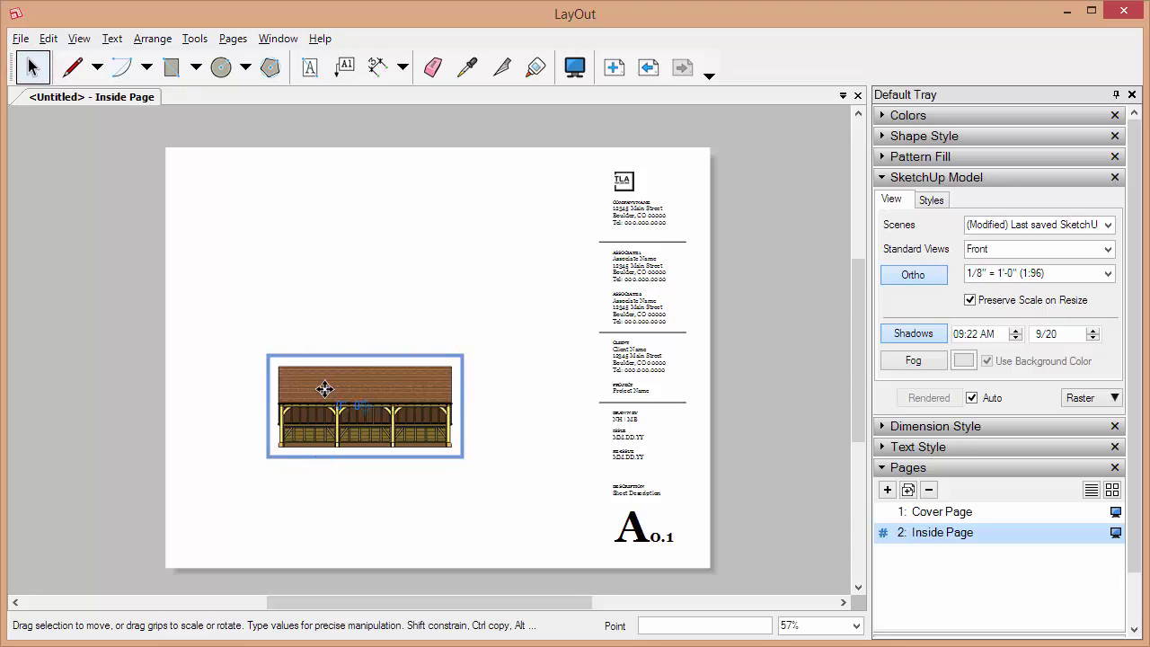
drag(324, 389, 446, 216)
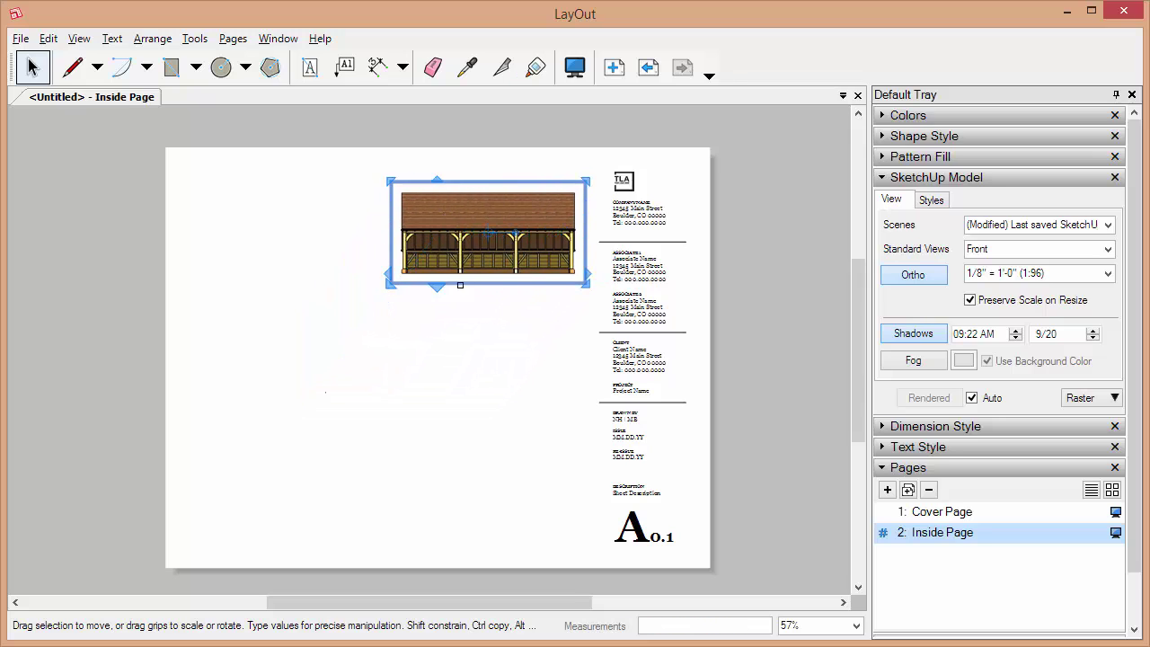
click(466, 348)
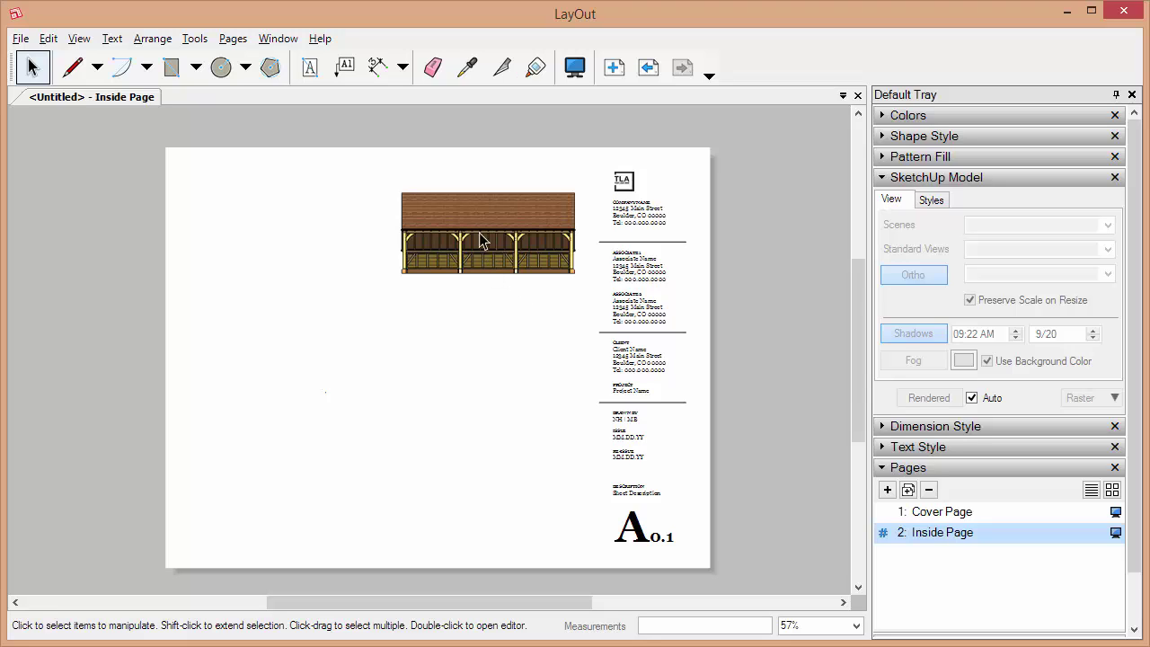
right_click(456, 318)
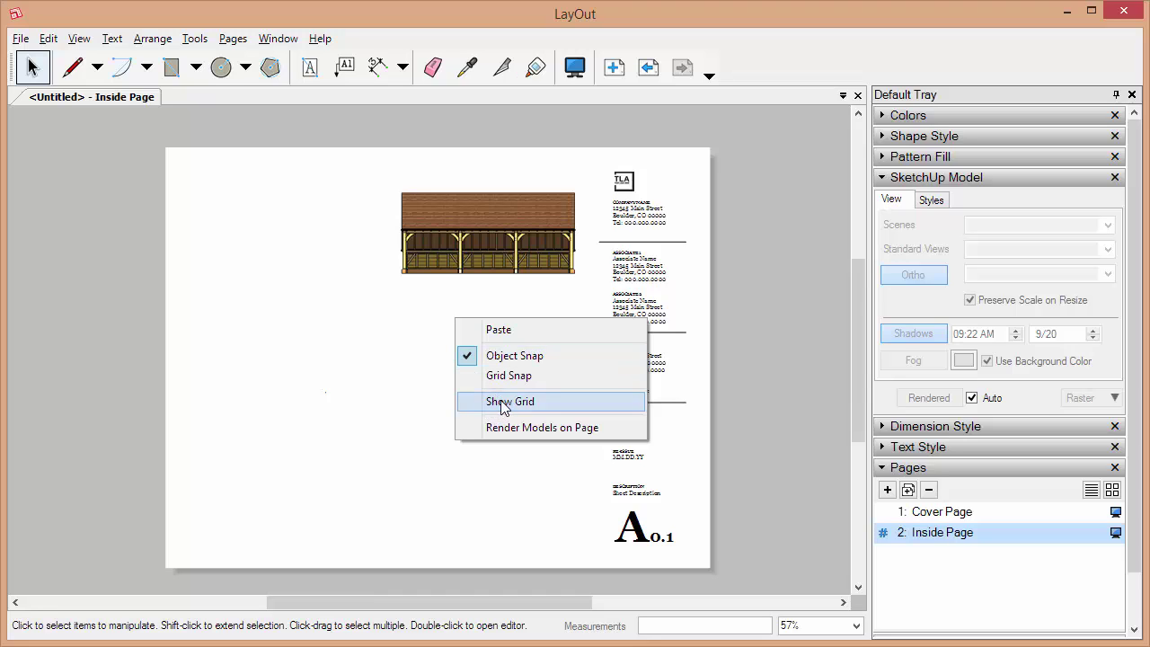
click(432, 369)
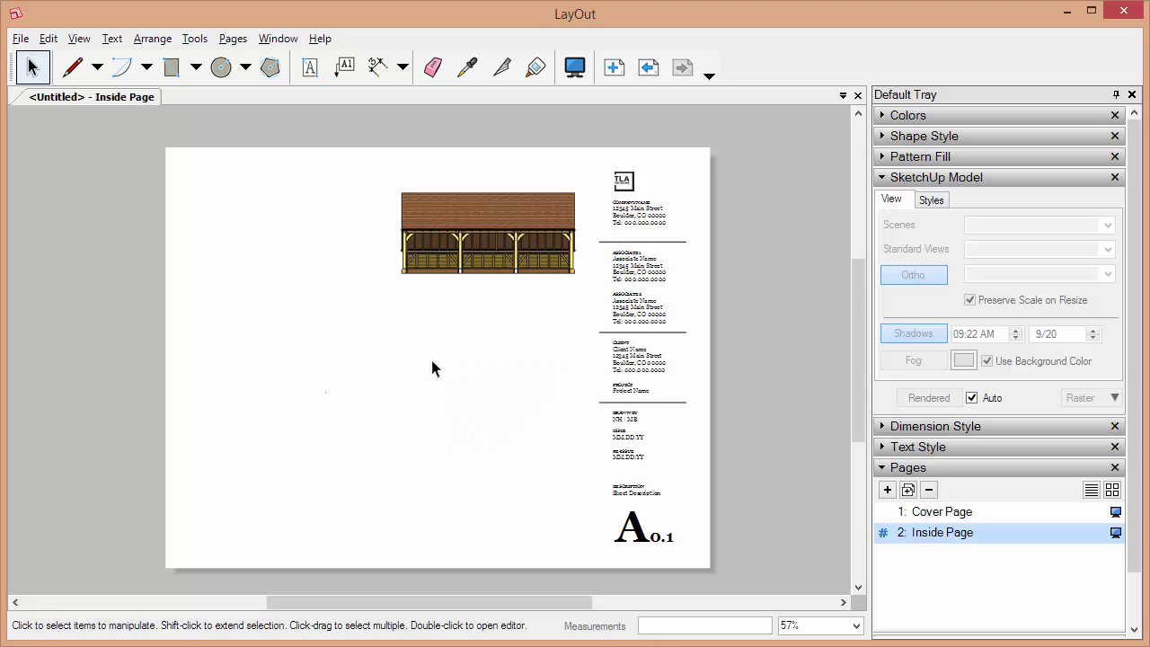
scroll(485, 243, up, 3)
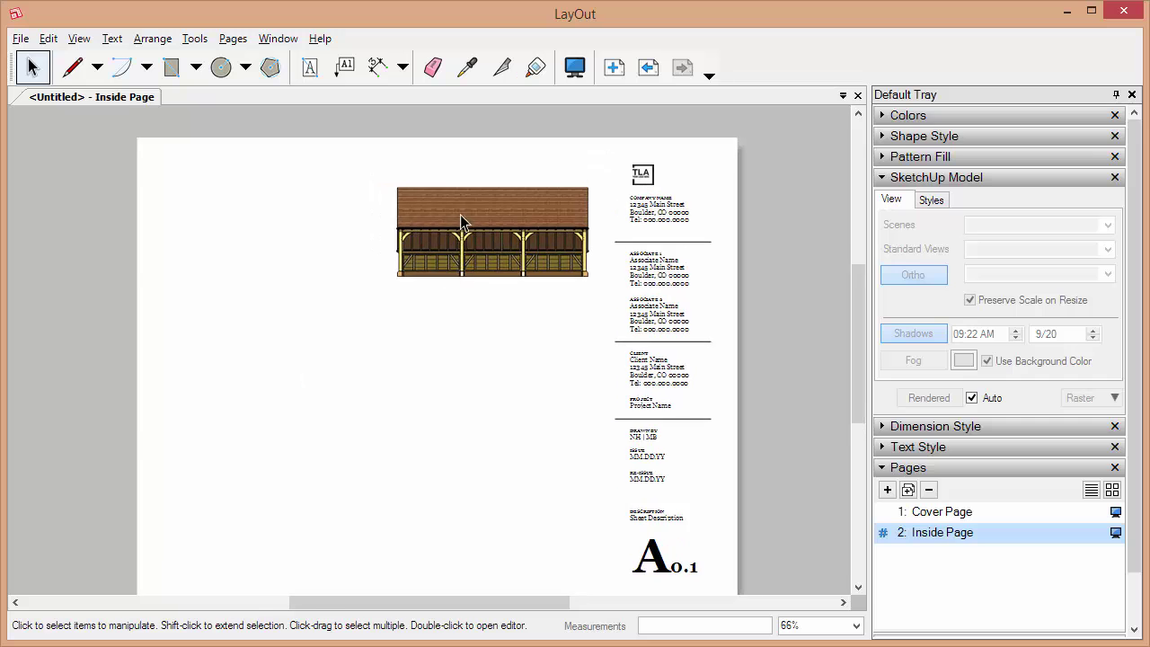
scroll(569, 367, down, 1)
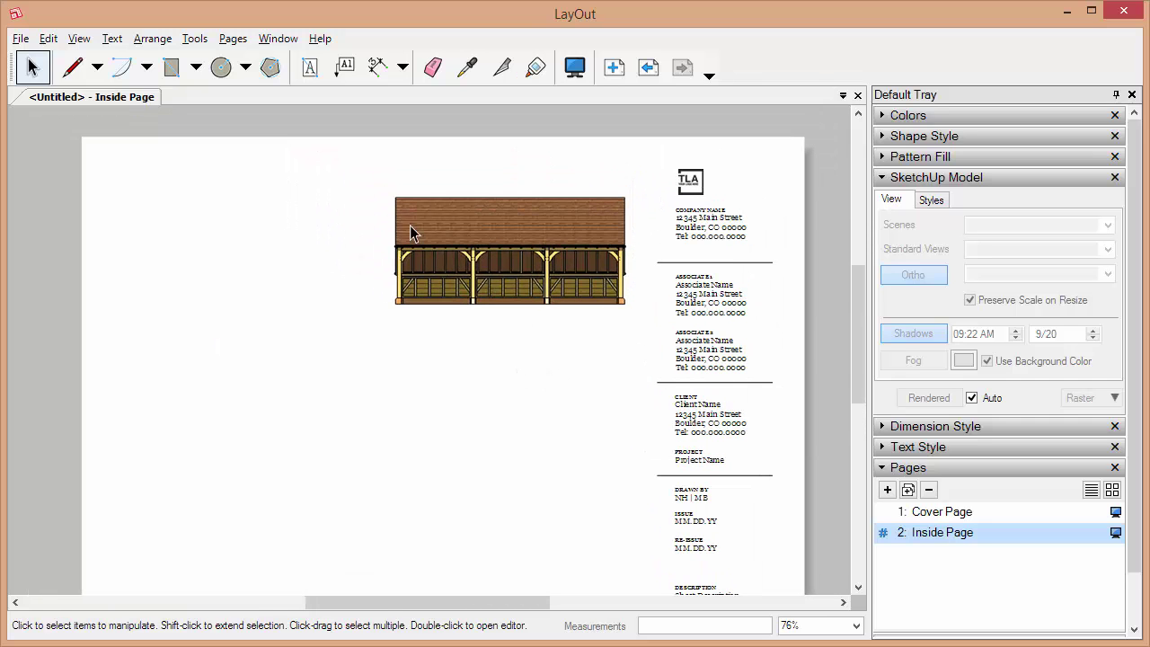
click(474, 233)
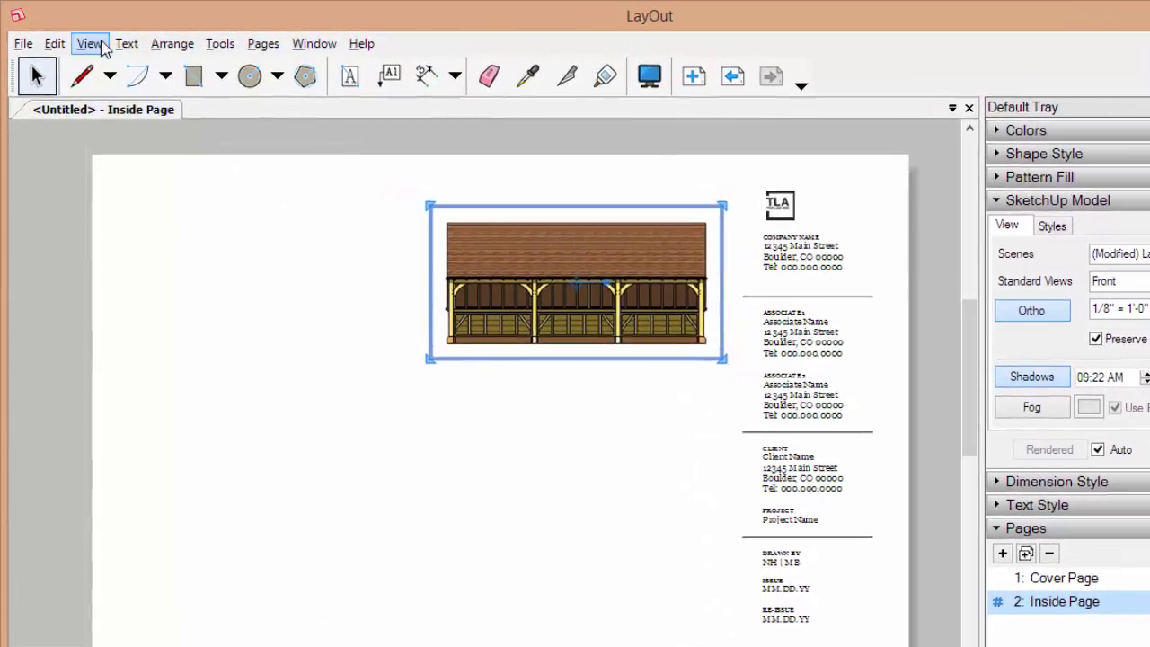
click(24, 43)
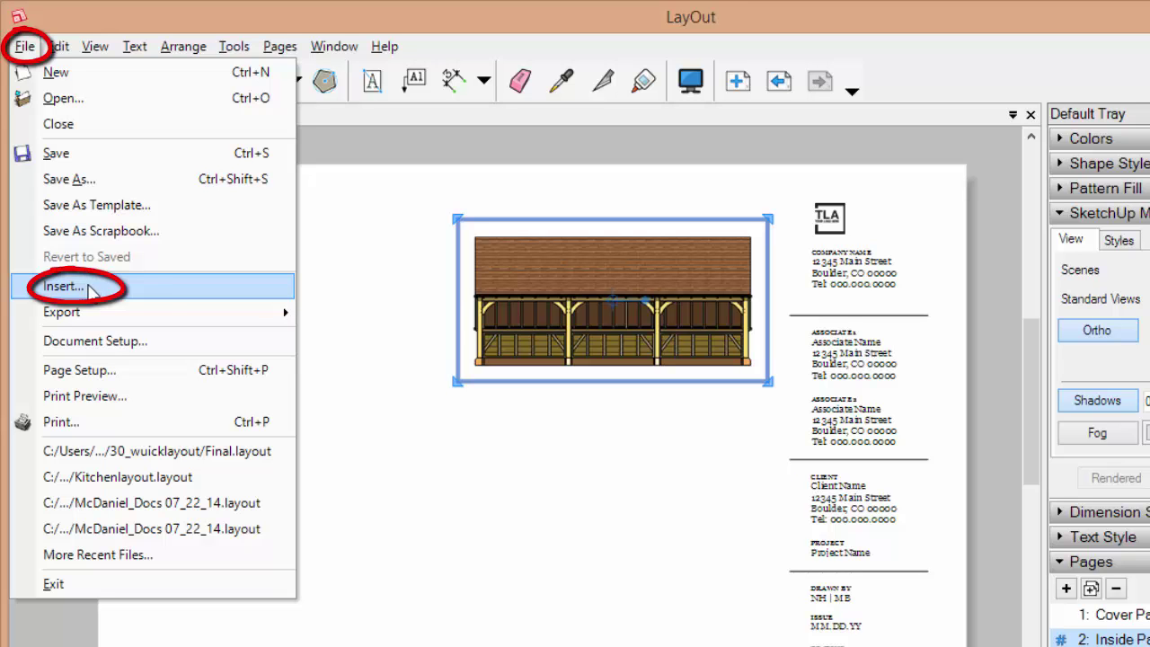
click(447, 419)
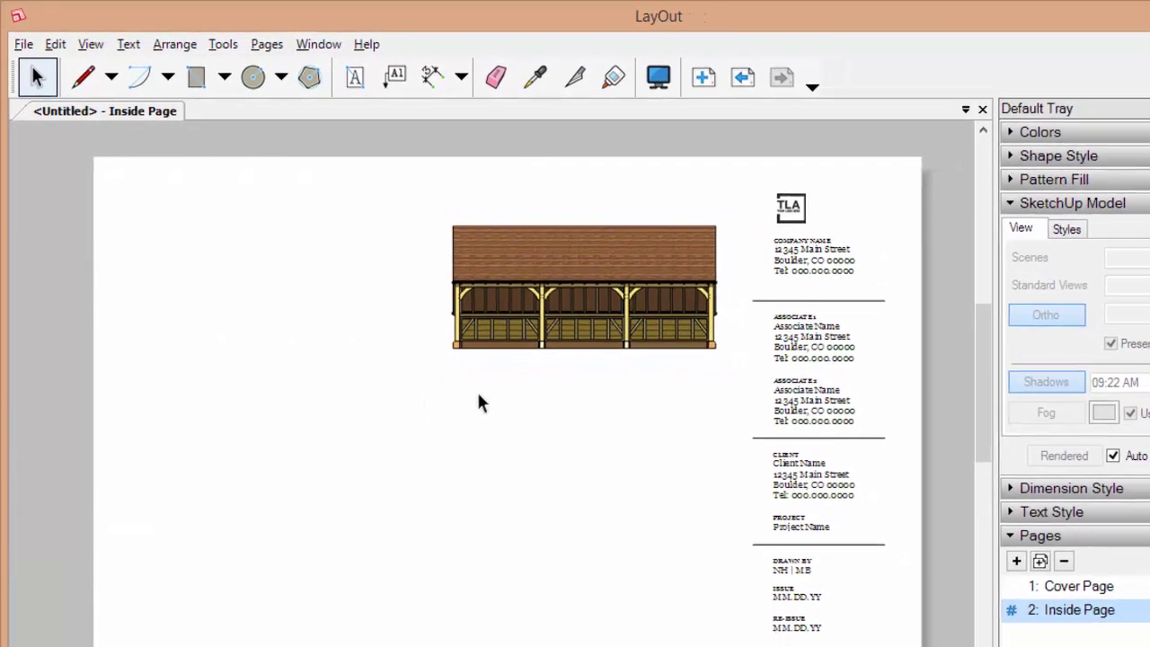
click(634, 270)
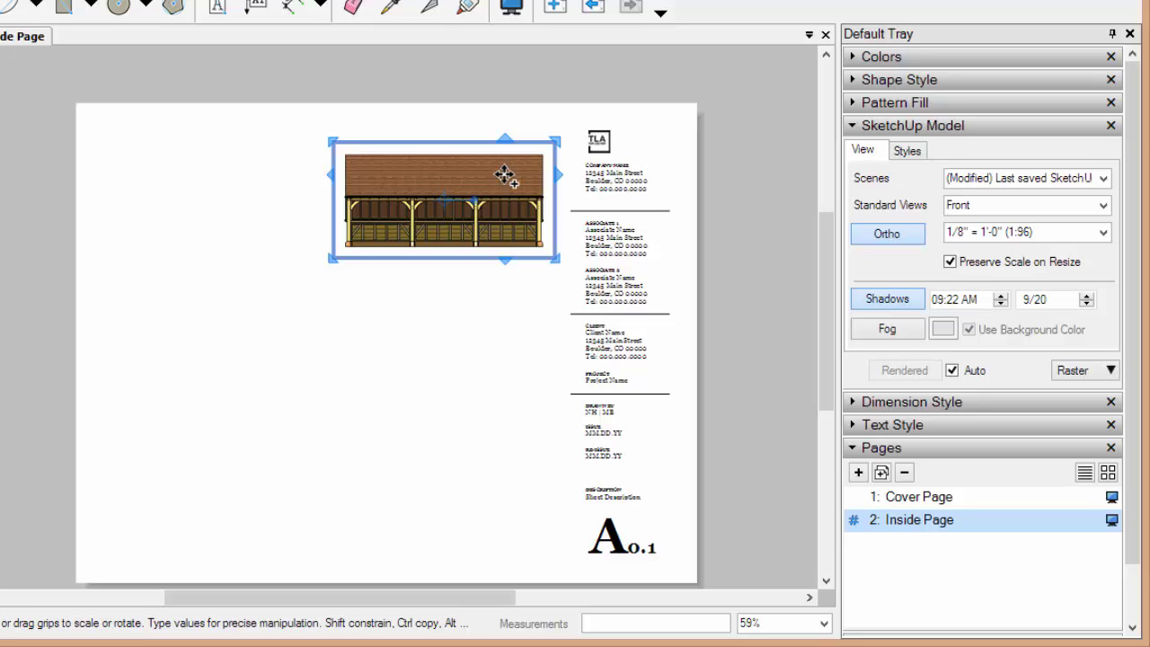
Copy the front elevation viewport to the top left of the page and set it to the Left standard view
ctrl+drag(509, 174, 284, 229)
ctrl+drag(284, 227, 278, 227)
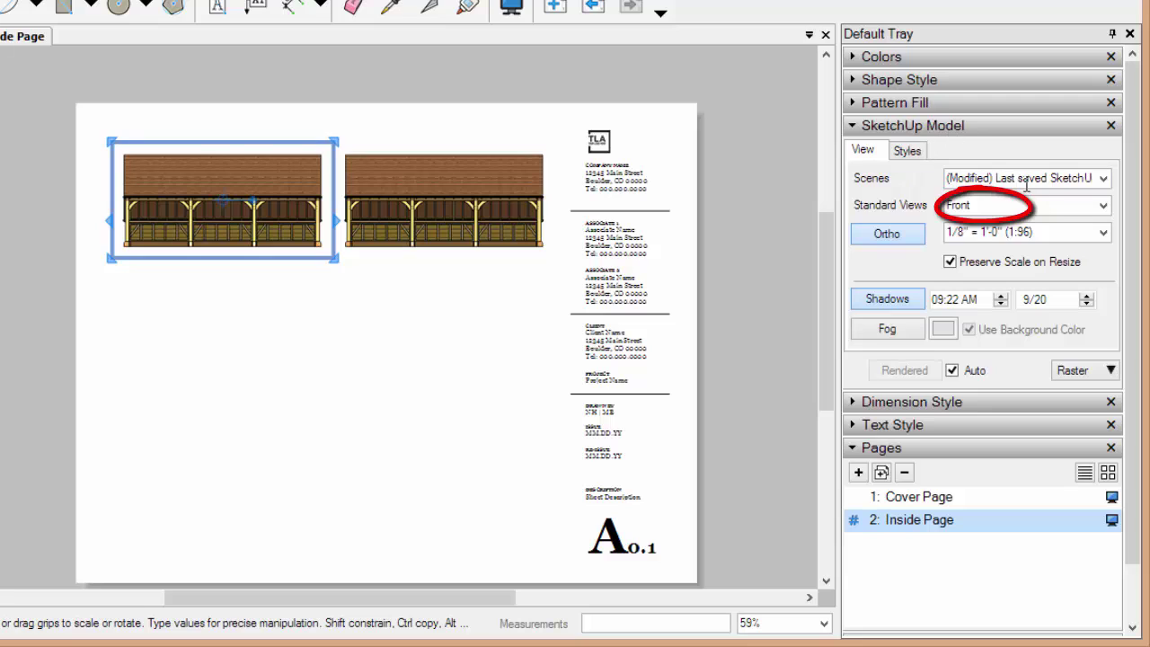
click(1098, 206)
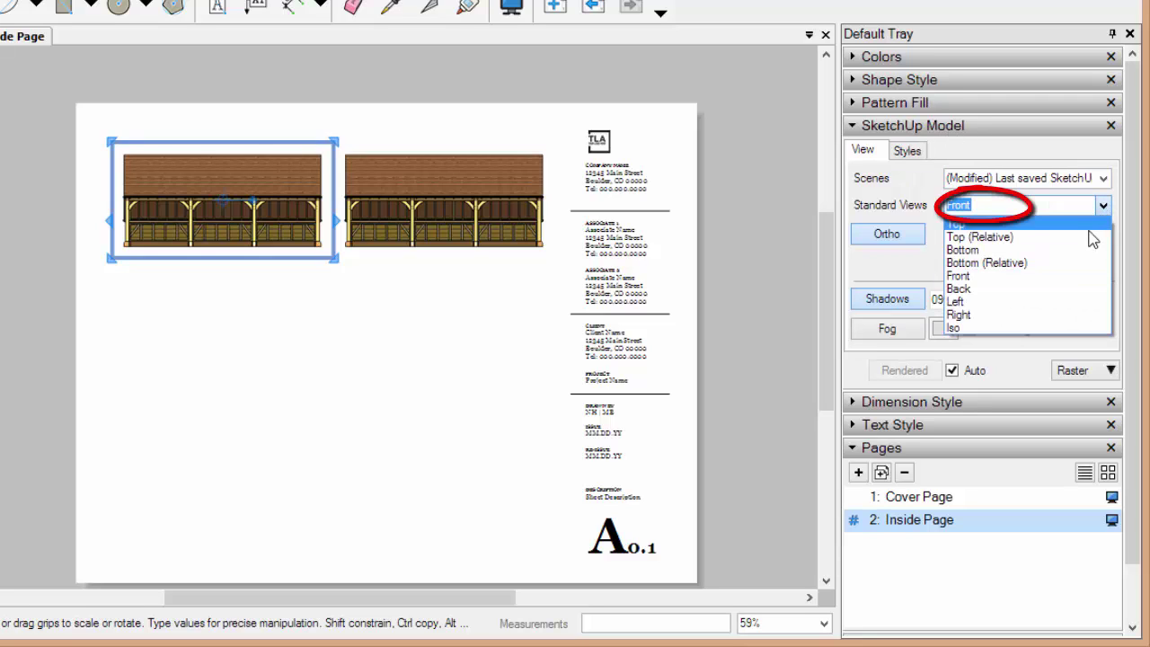
click(997, 302)
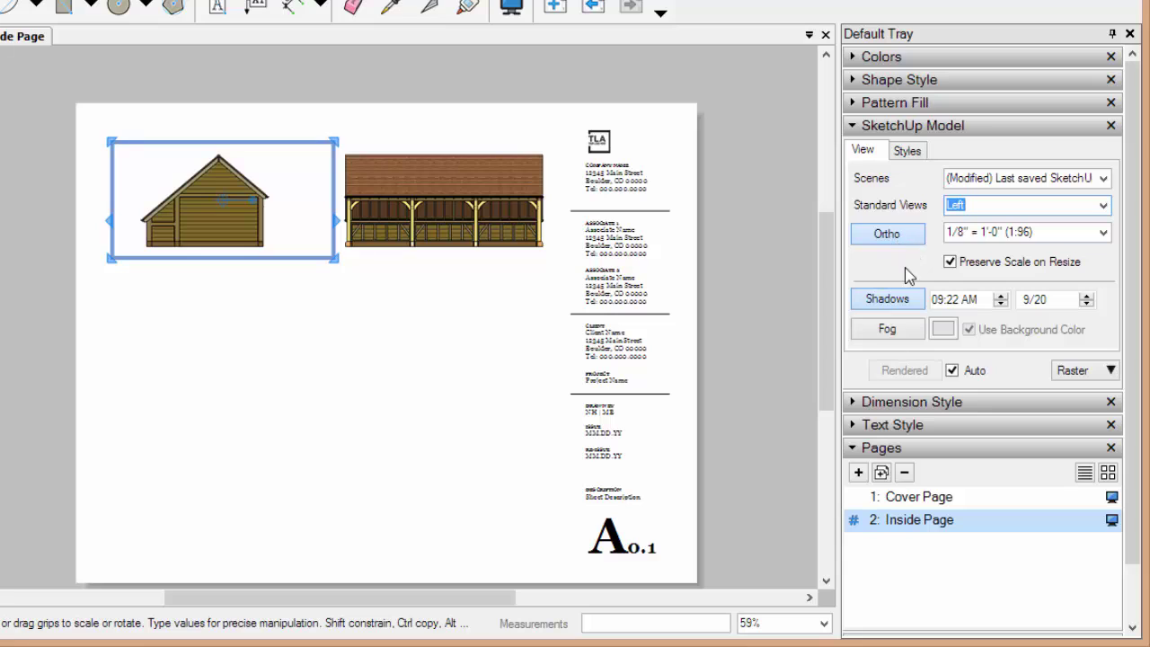
Ctrl-drag a duplicate of the left elevation viewport directly below it
click(420, 216)
click(232, 219)
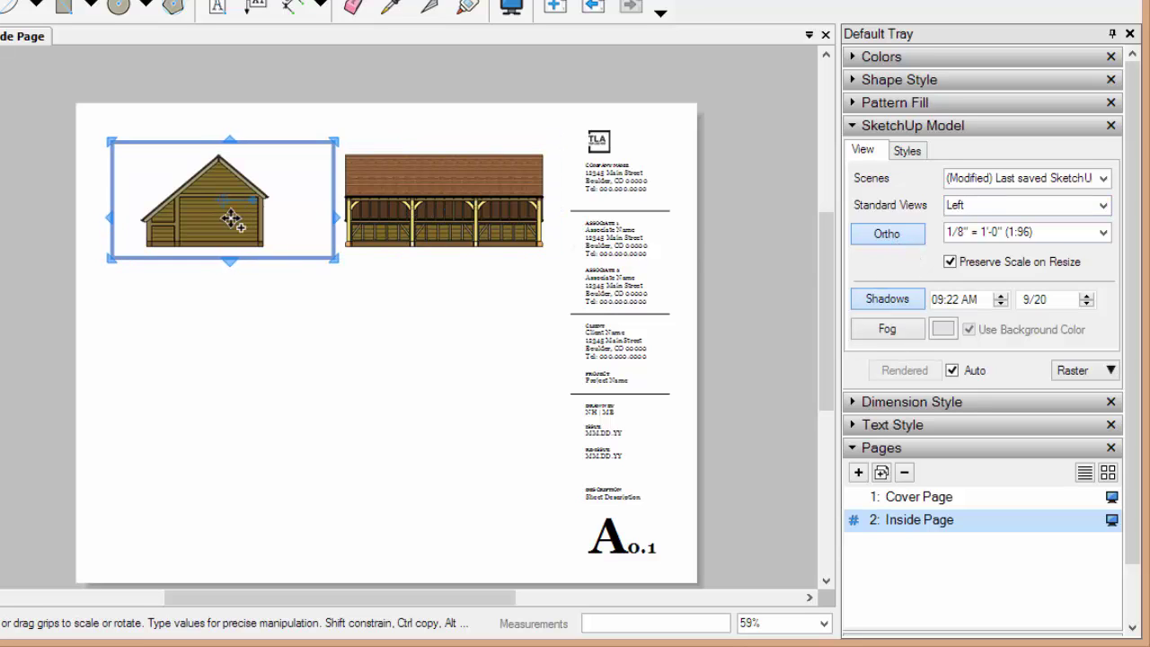
ctrl+drag(231, 221, 231, 403)
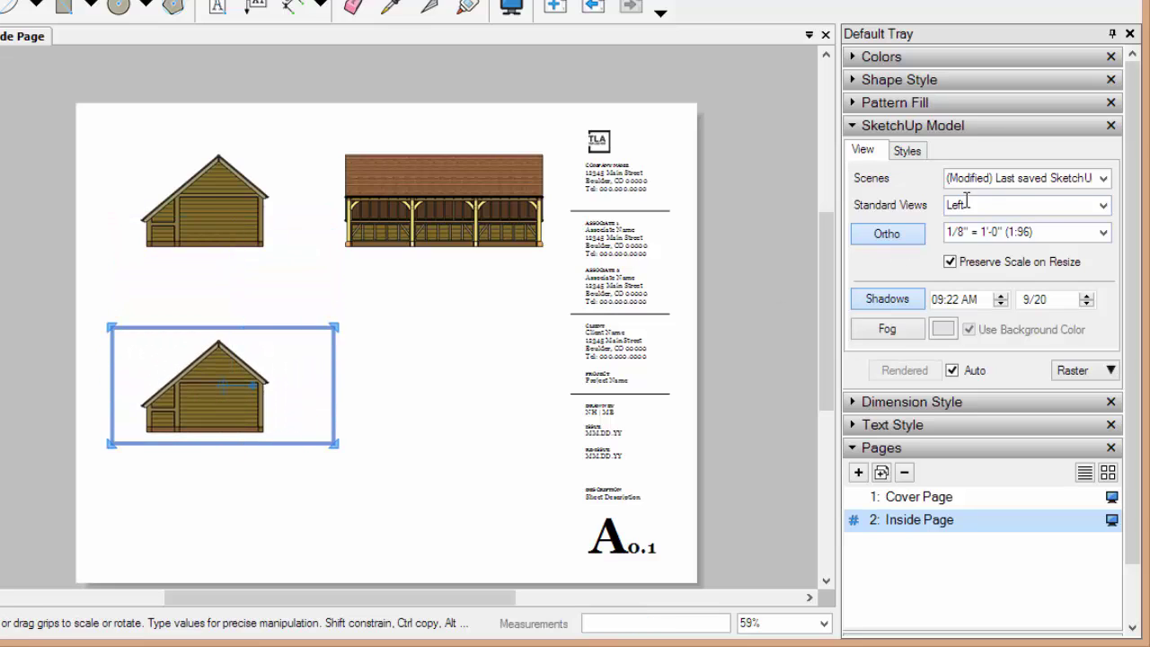
Set the lower copy to the Right view, then copy it rightward and set that copy to Back
click(1105, 205)
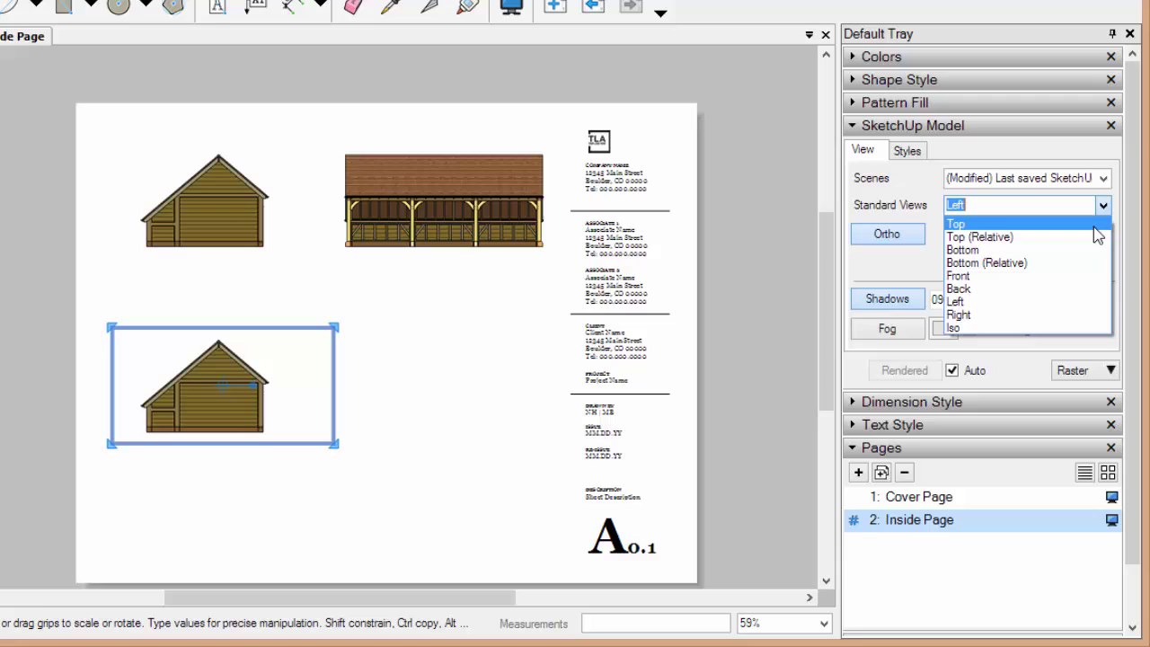
click(1056, 315)
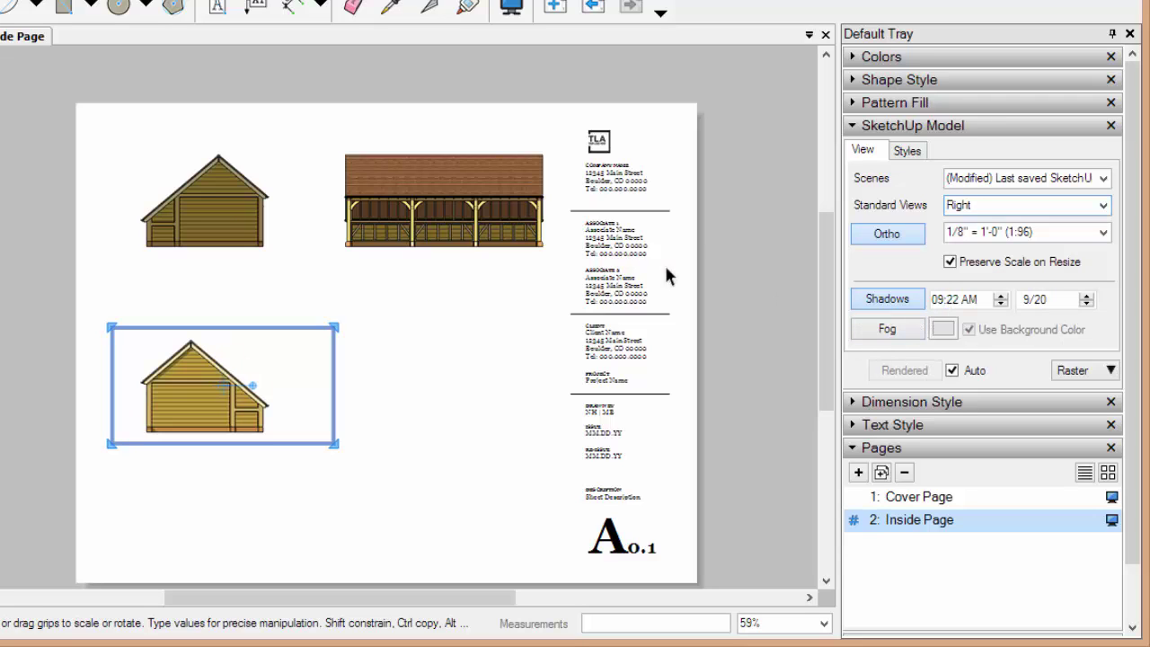
drag(184, 405, 413, 404)
click(1105, 206)
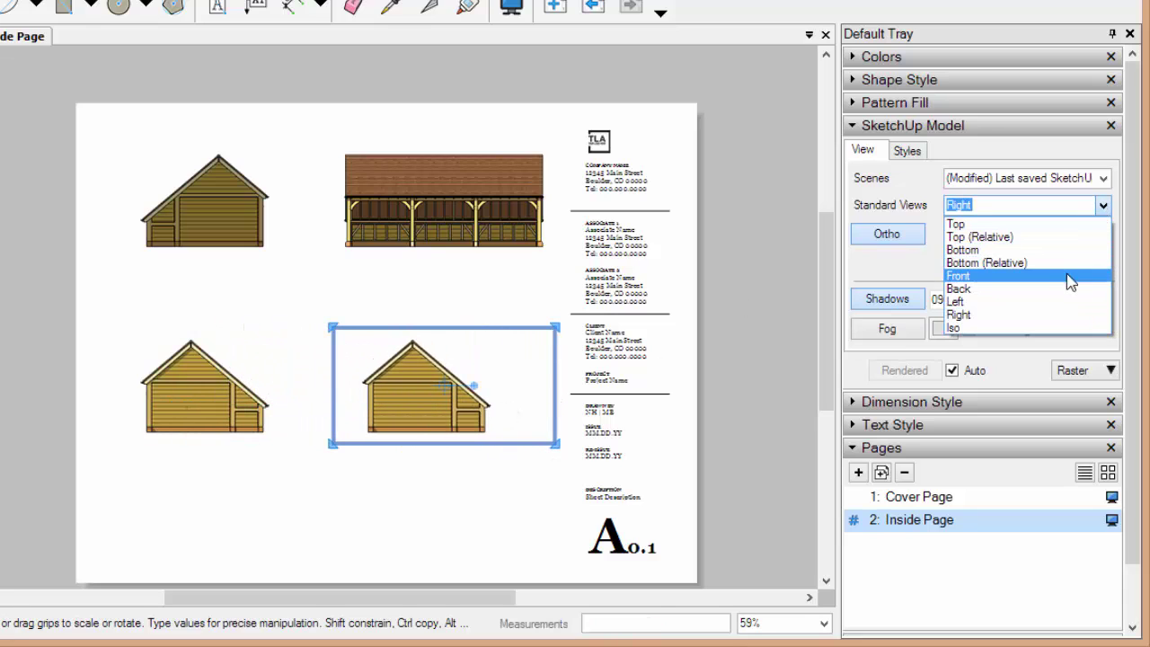
click(1064, 287)
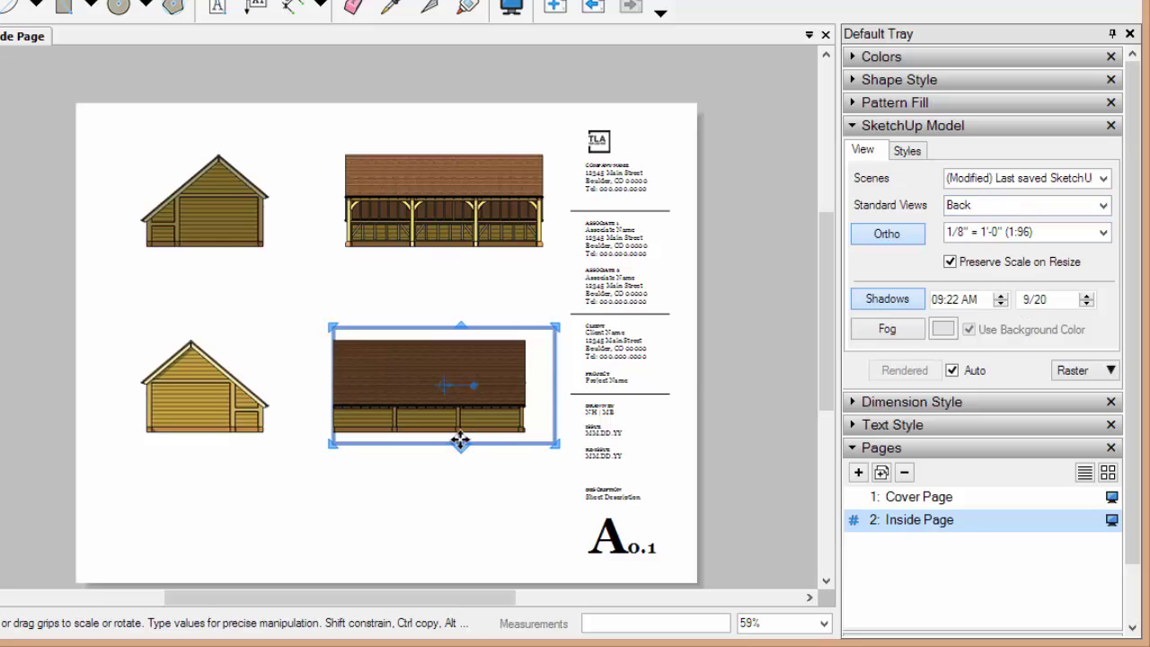
Widen the back elevation viewport to the left so the whole shed shows, and reposition it
scroll(391, 401, up, 4)
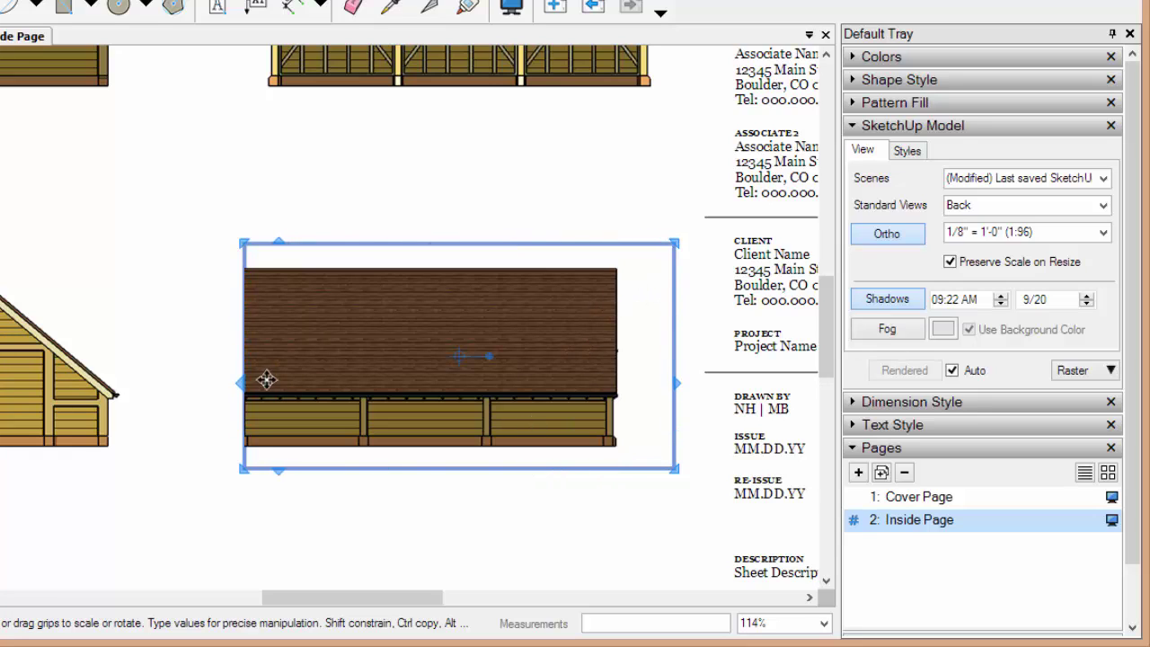
drag(244, 367, 181, 368)
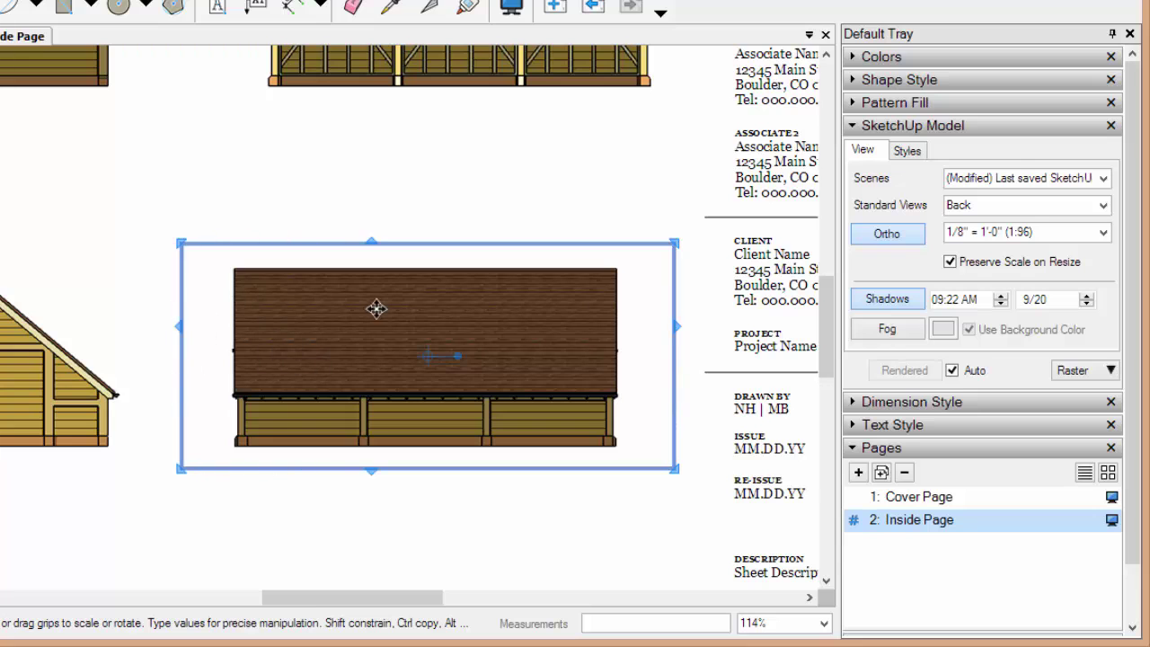
drag(349, 321, 377, 321)
scroll(542, 437, down, 3)
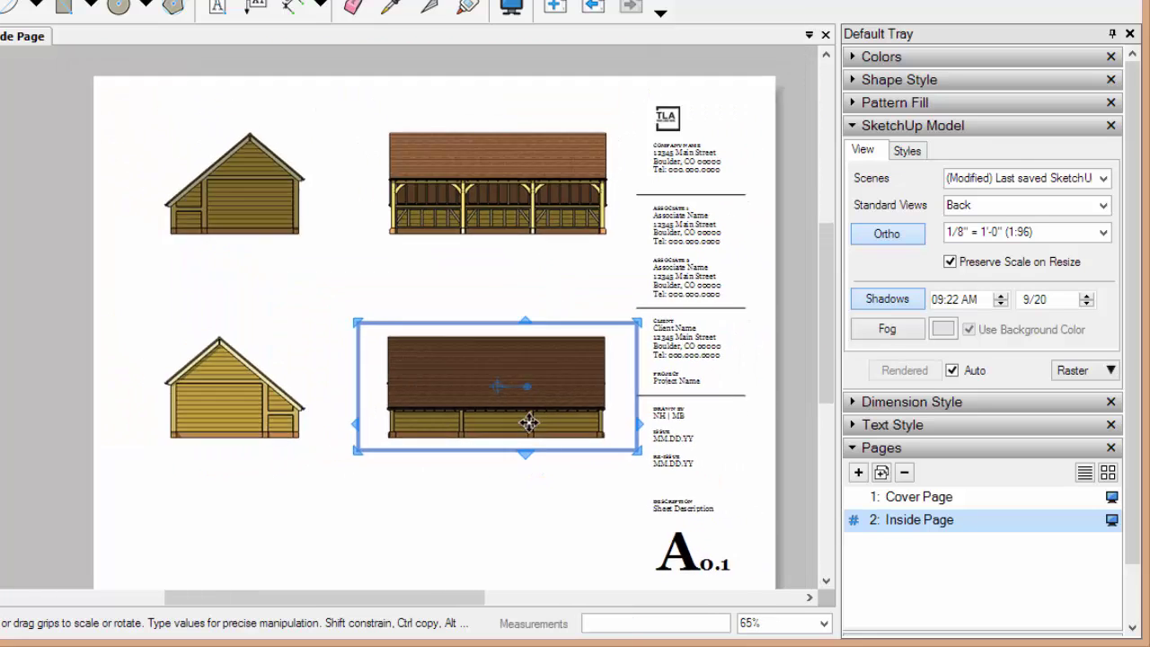
click(575, 486)
scroll(450, 305, down, 1)
scroll(542, 443, up, 1)
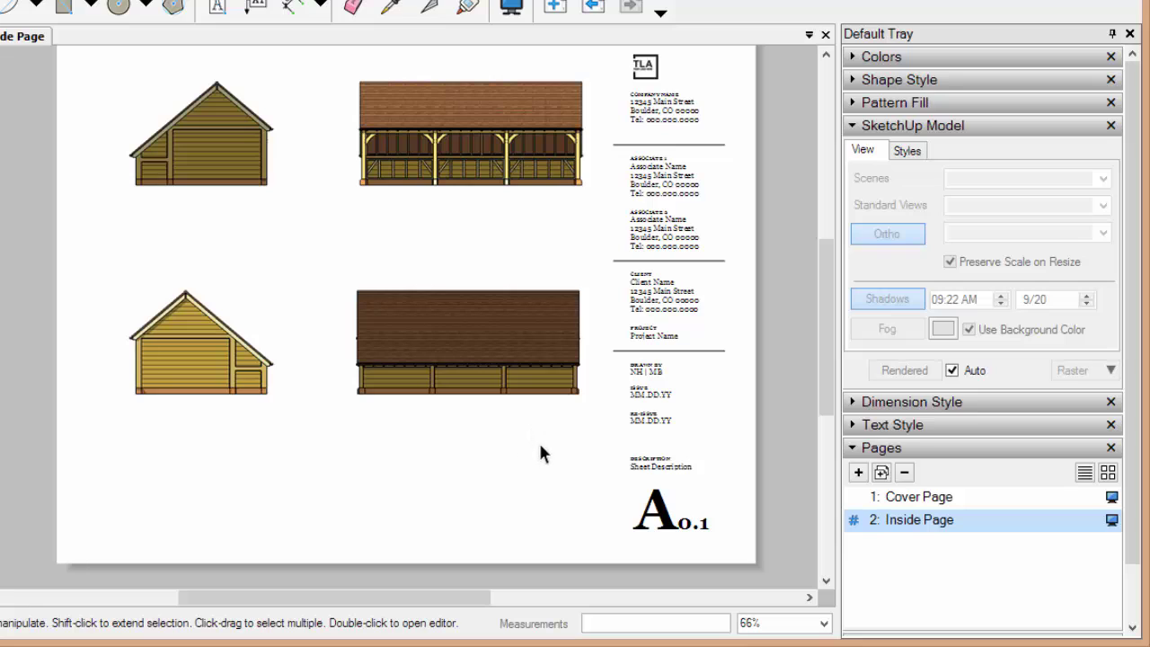
Paste the 1:96 front elevation viewport onto the Cover Page, shift it right, and stretch its frame across most of the page
click(517, 170)
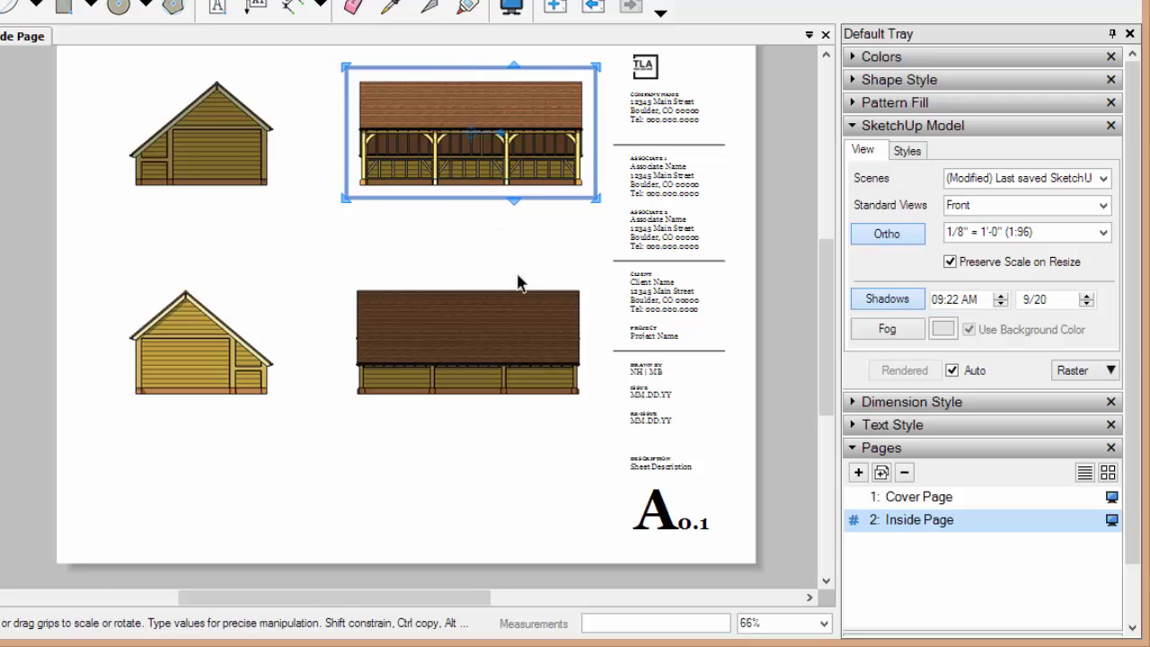
scroll(447, 505, down, 1)
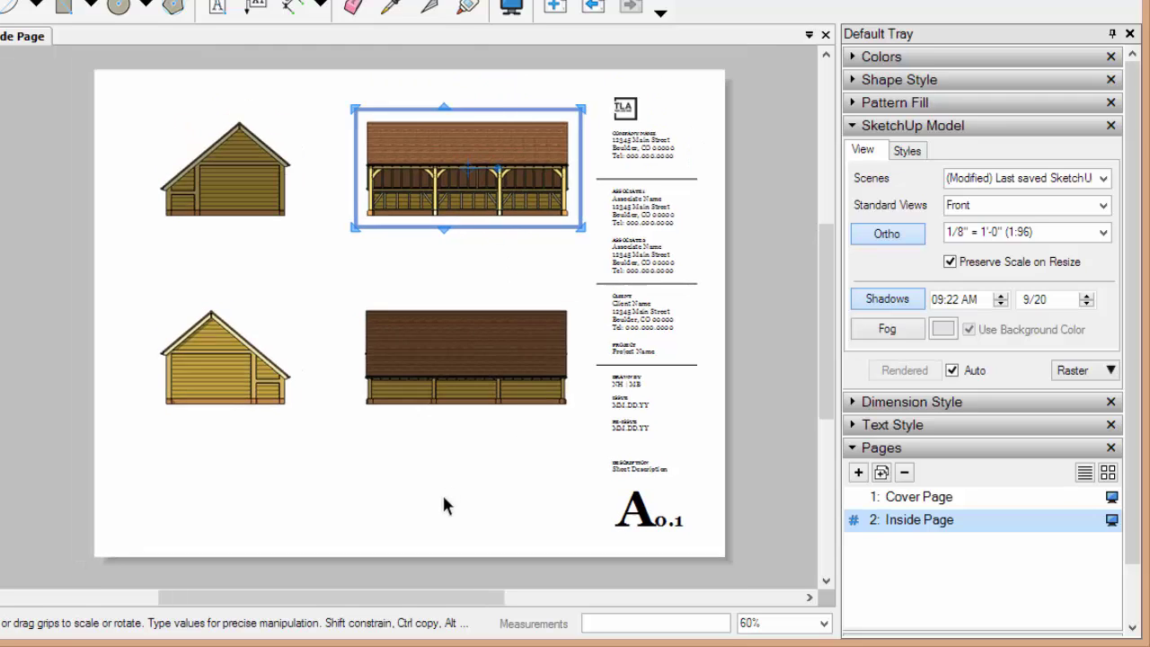
click(912, 497)
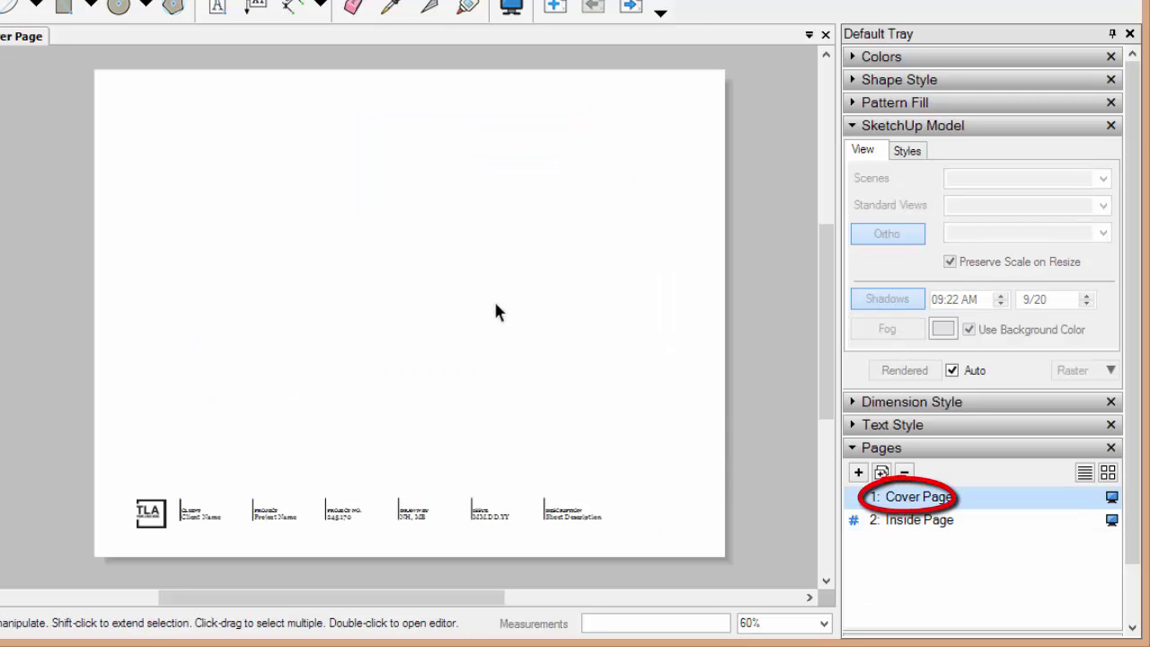
key(ctrl+v)
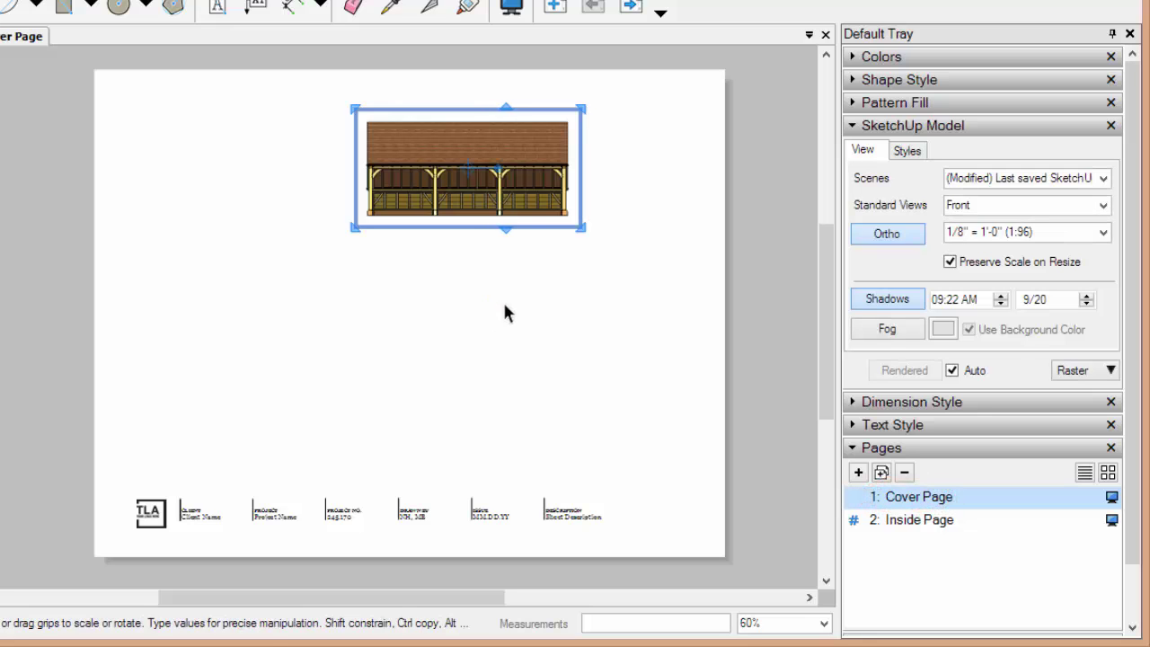
drag(519, 195, 633, 187)
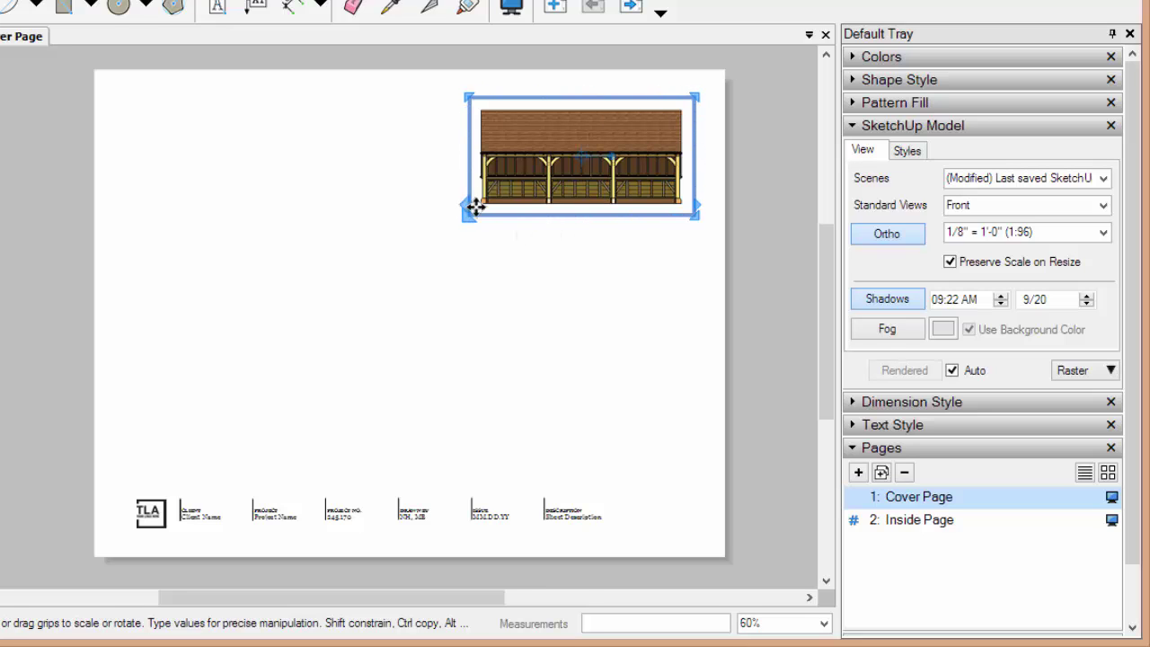
drag(467, 217, 134, 465)
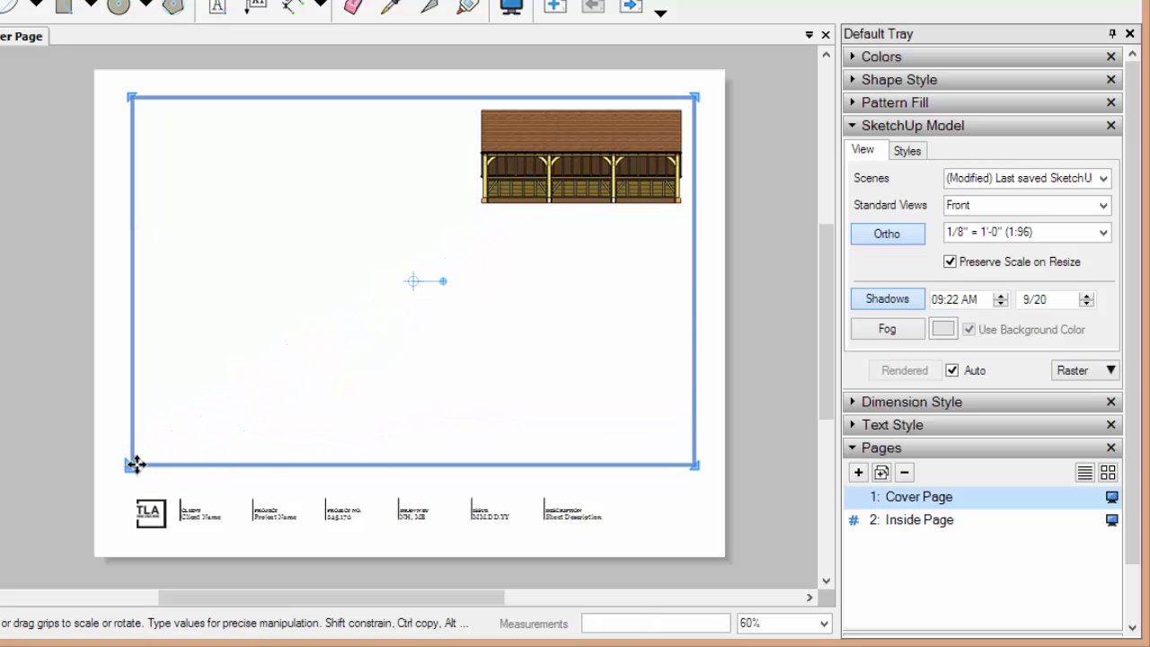
Turn off Ortho and orbit and pan the cover viewport to a three-quarter perspective of the shed's open bays
click(890, 234)
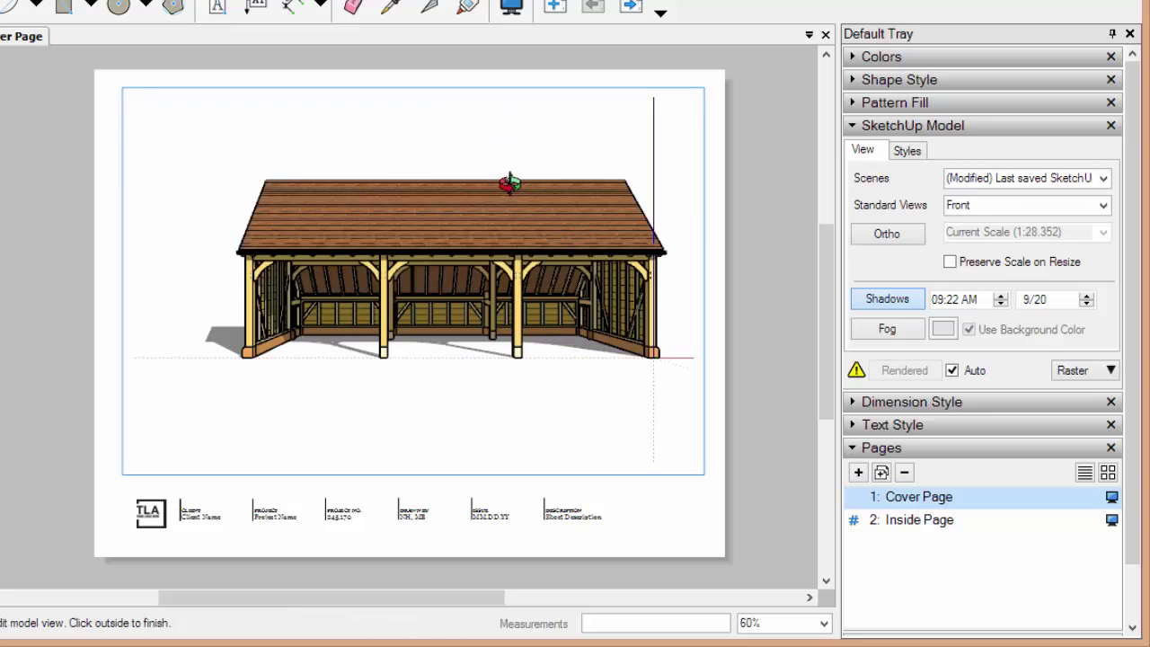
double_click(503, 180)
drag(341, 238, 387, 276)
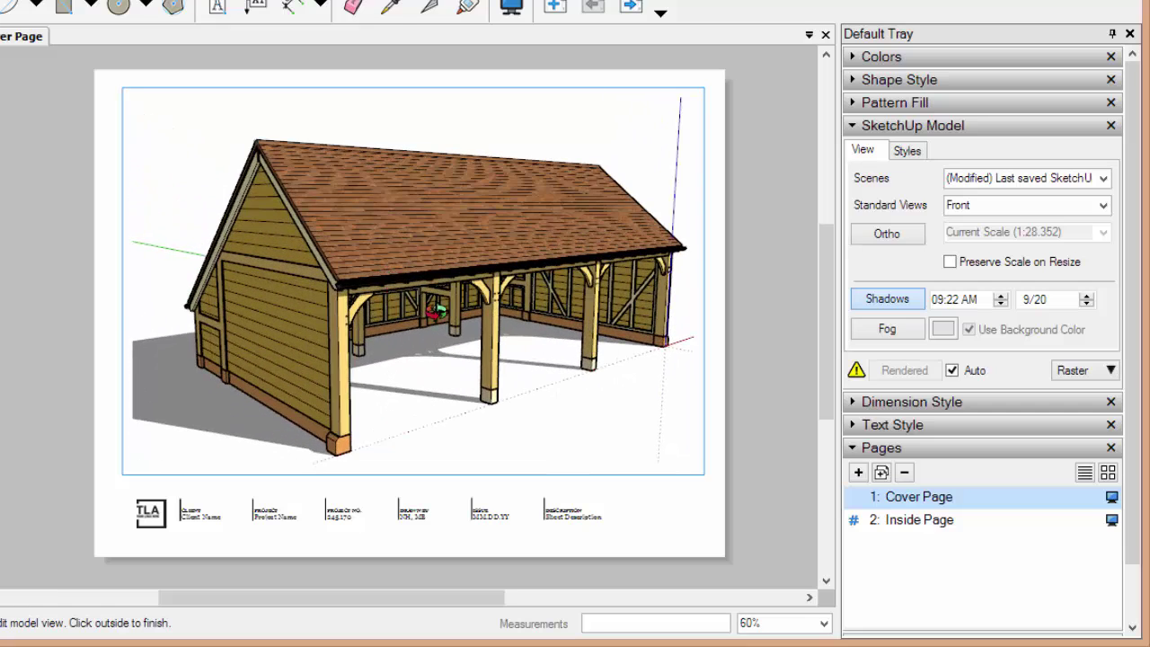
drag(439, 312, 421, 287)
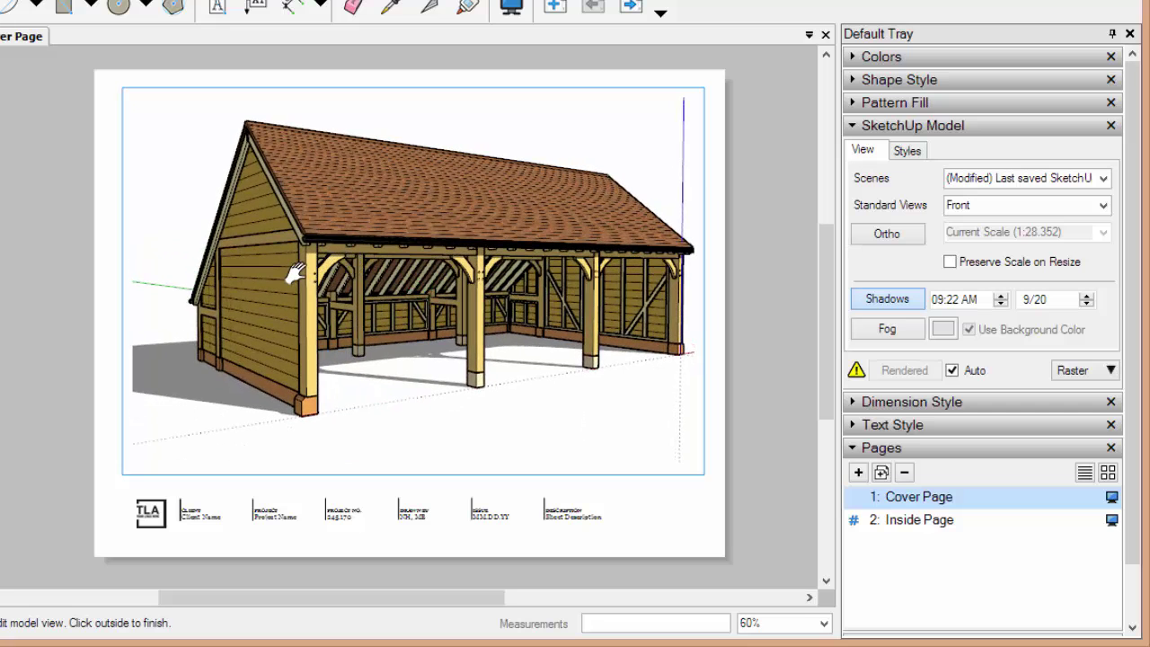
drag(295, 274, 357, 284)
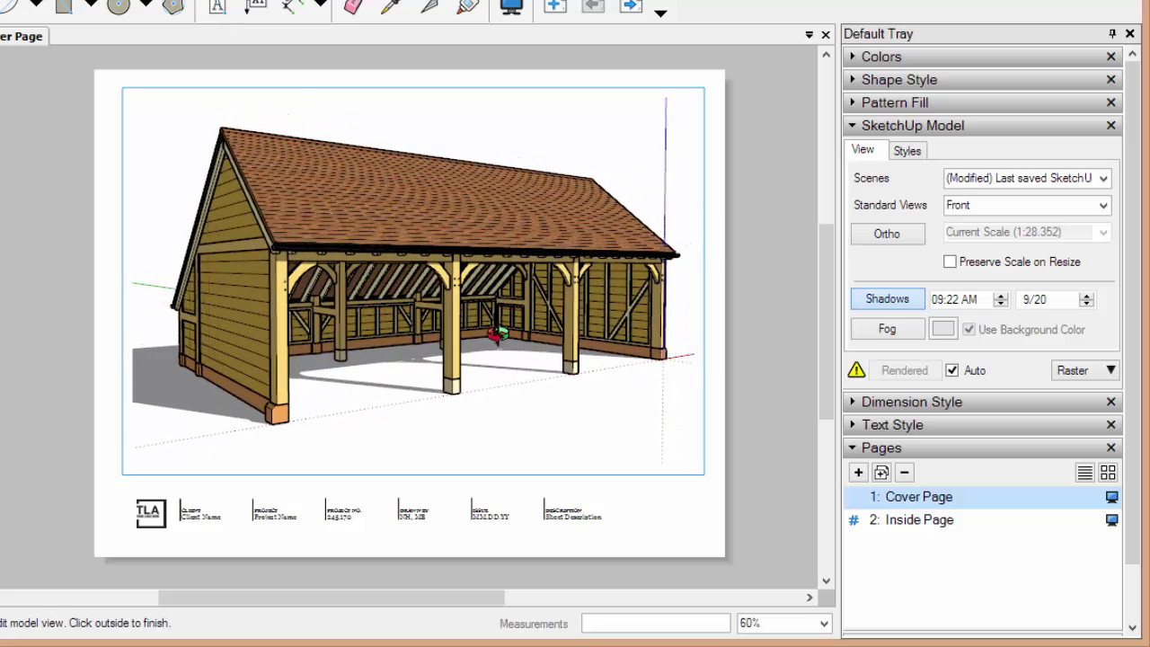
click(728, 317)
click(734, 319)
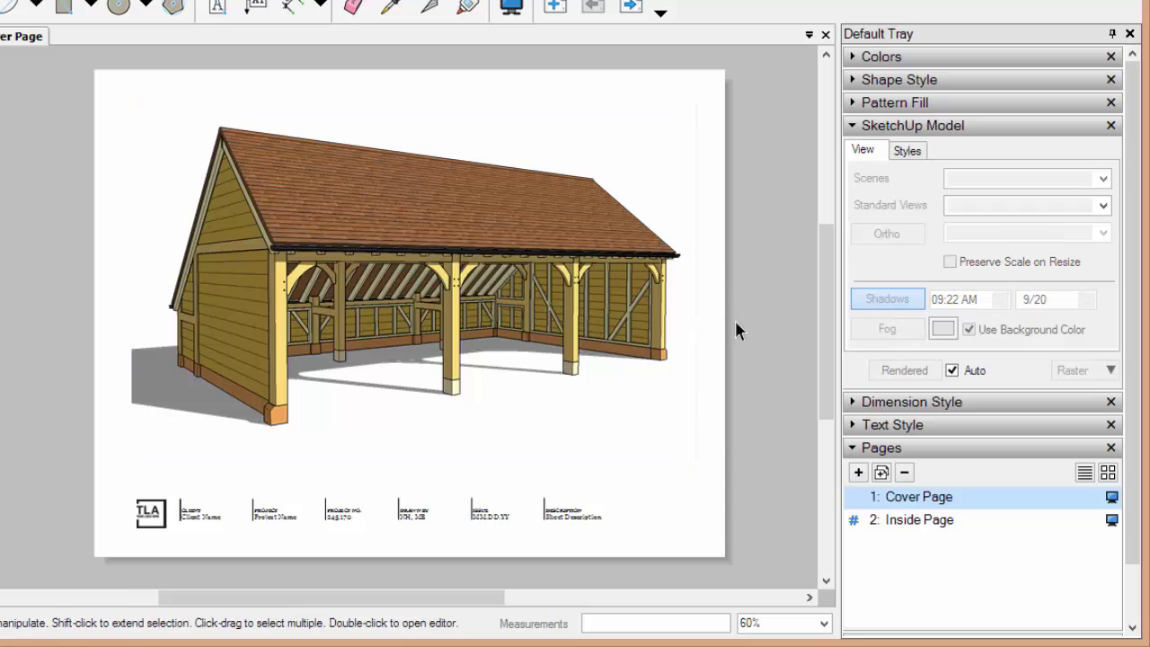
scroll(233, 278, down, 1)
scroll(288, 298, up, 1)
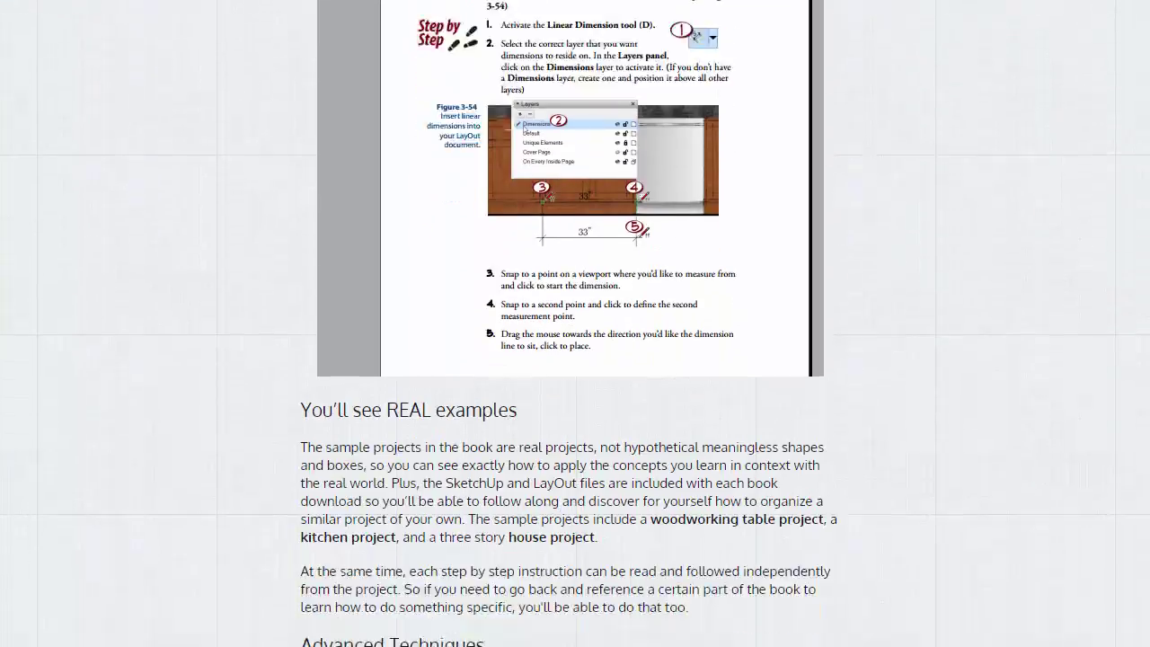
Scroll down the SketchUp to LayOut sales page until the CAD Styled Hatches chart appears
scroll(575, 324, down, 15)
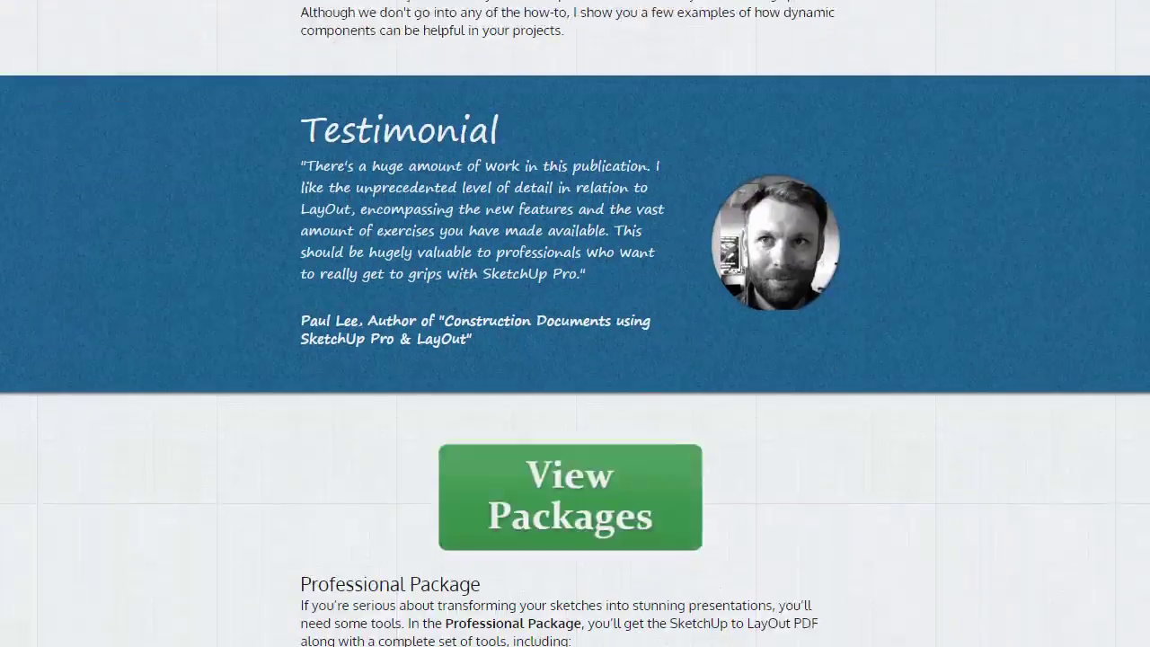
scroll(575, 323, down, 10)
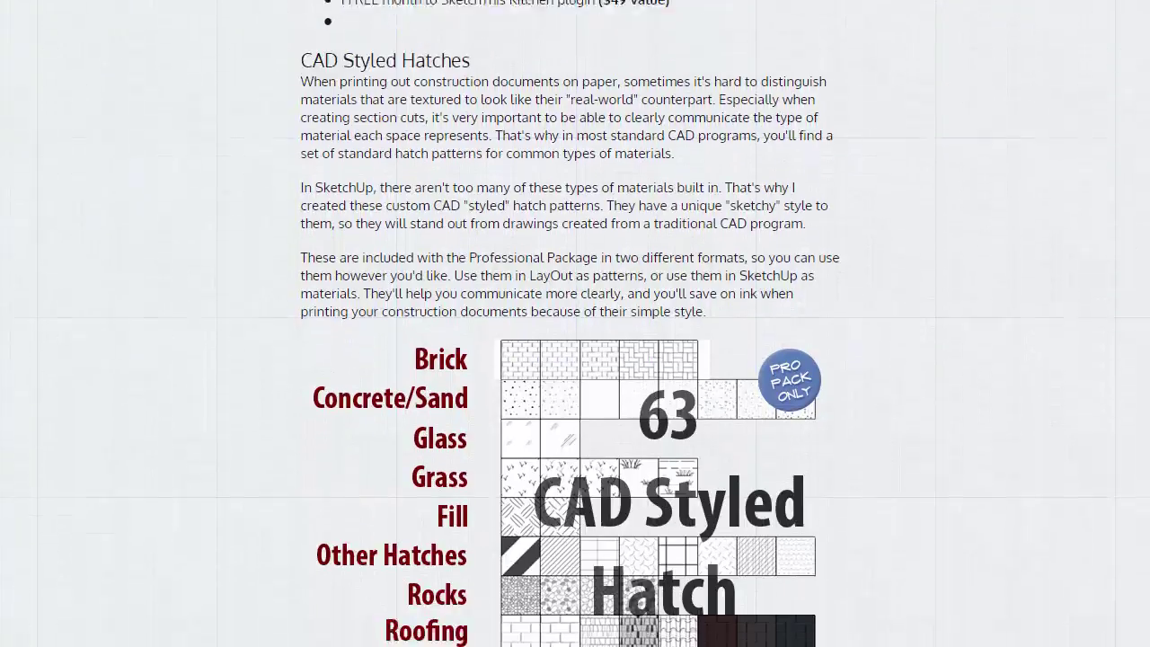
scroll(575, 323, down, 5)
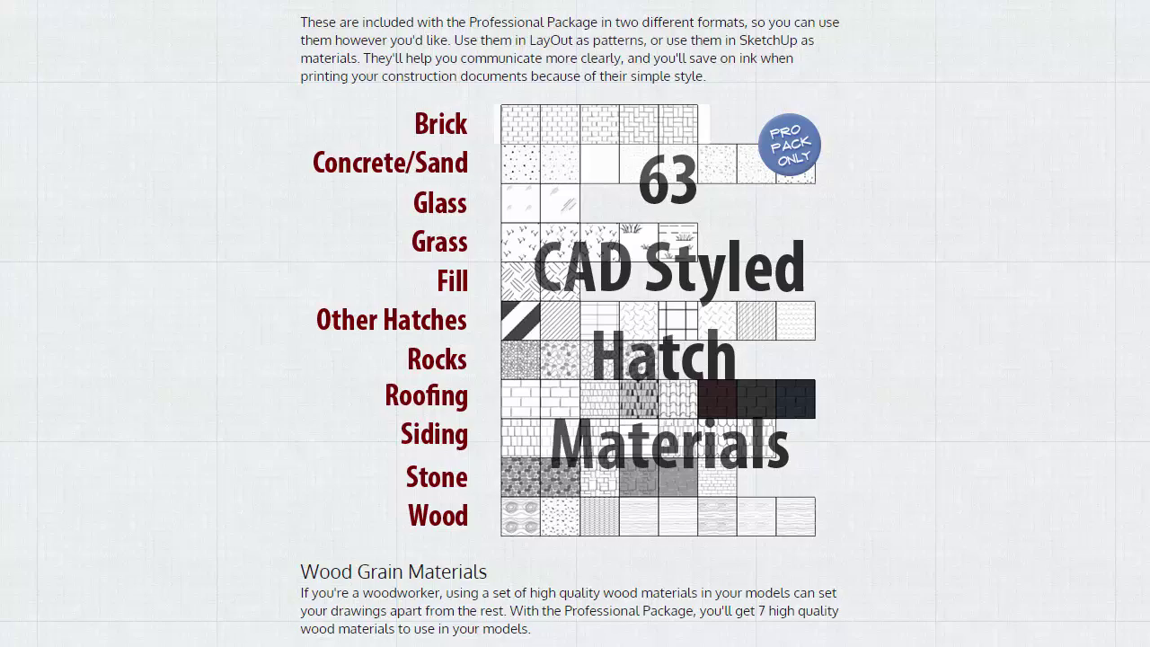